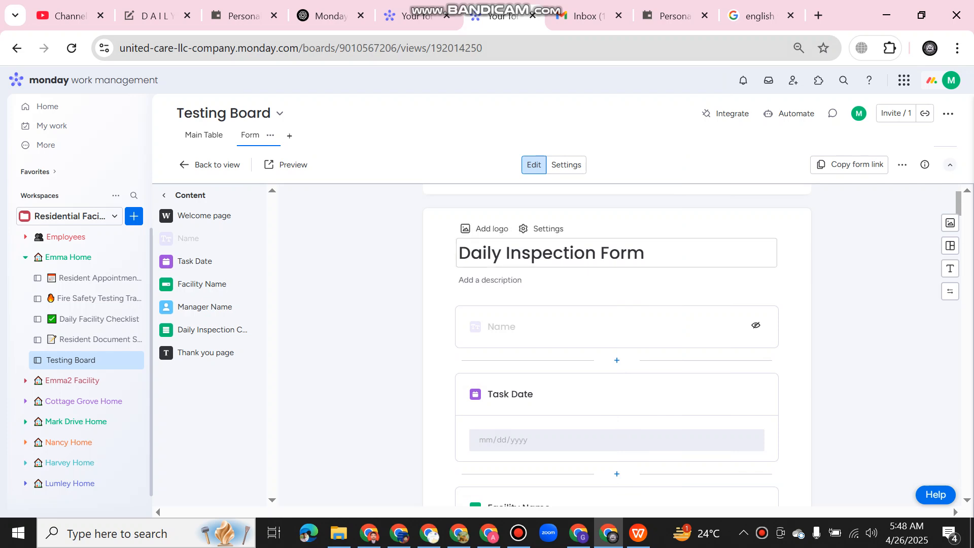
Review the Daily Inspection Form's opening questions, from Task Date through the Issue Category options.
scroll(617, 304, down, 3)
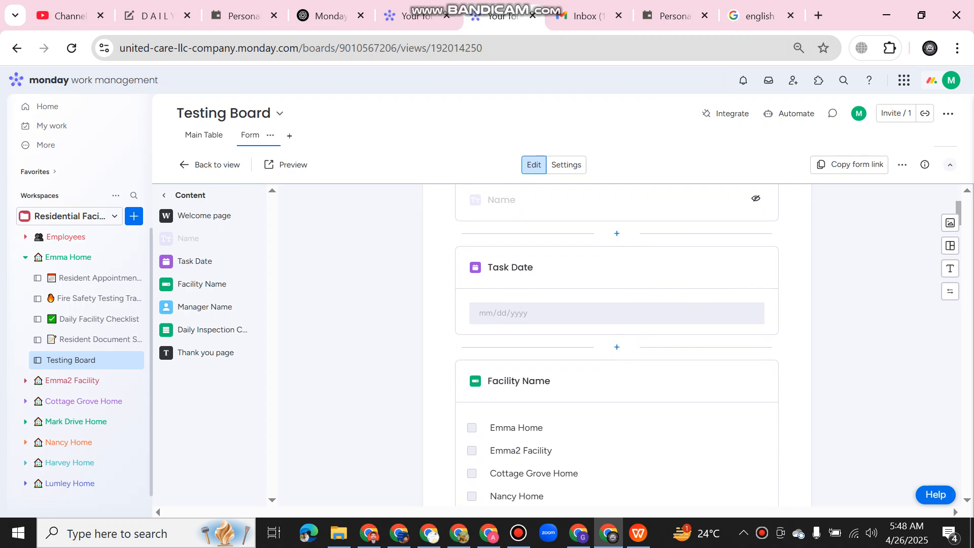
scroll(617, 344, down, 3)
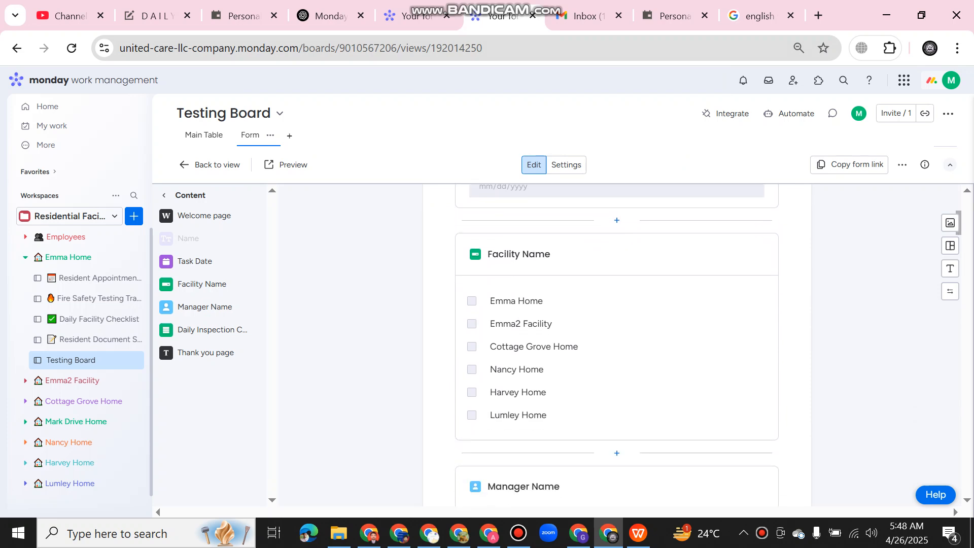
scroll(616, 345, down, 6)
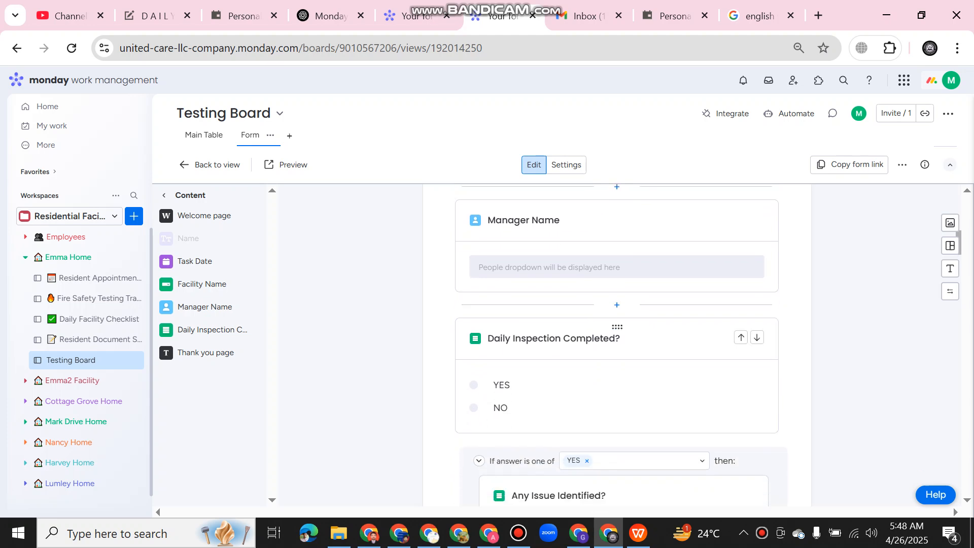
scroll(617, 345, down, 2)
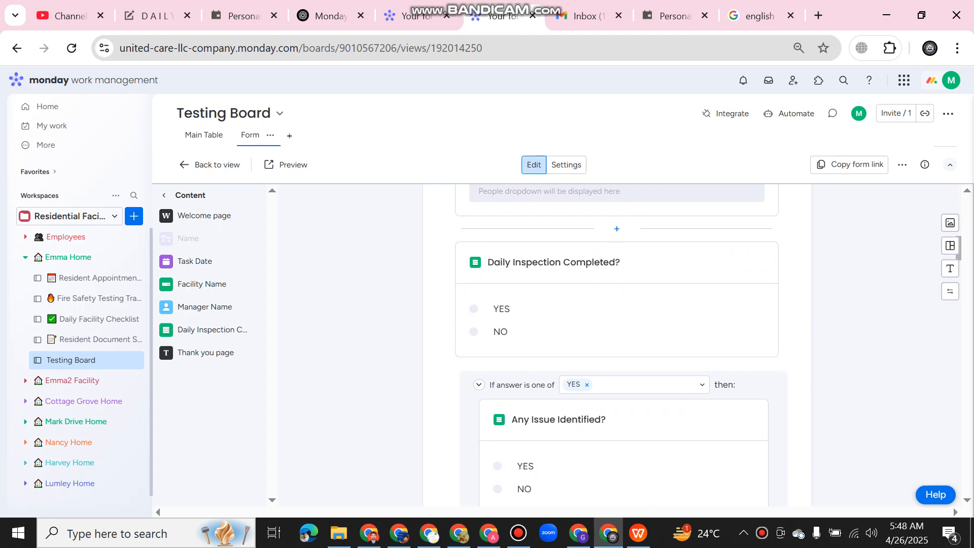
scroll(621, 345, down, 2)
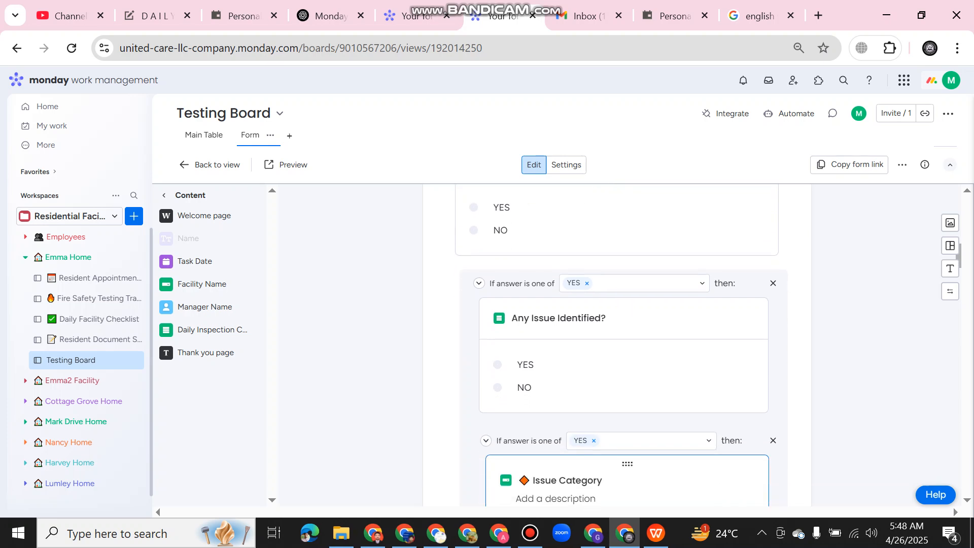
scroll(621, 345, down, 3)
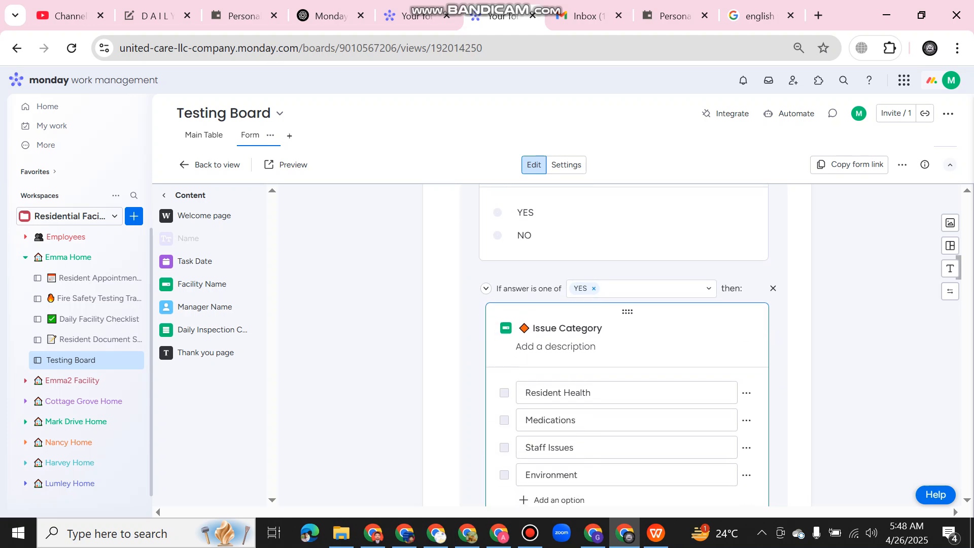
scroll(624, 299, down, 3)
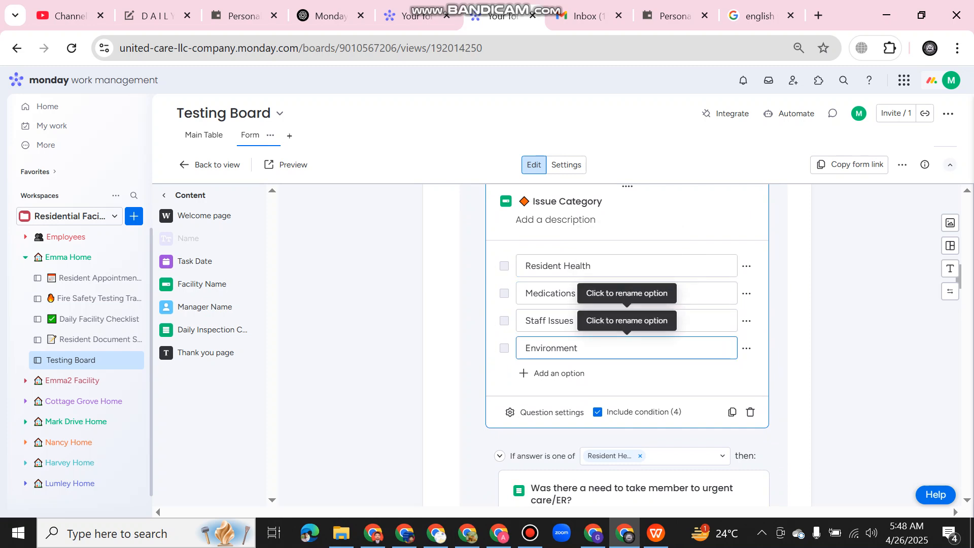
scroll(626, 348, down, 2)
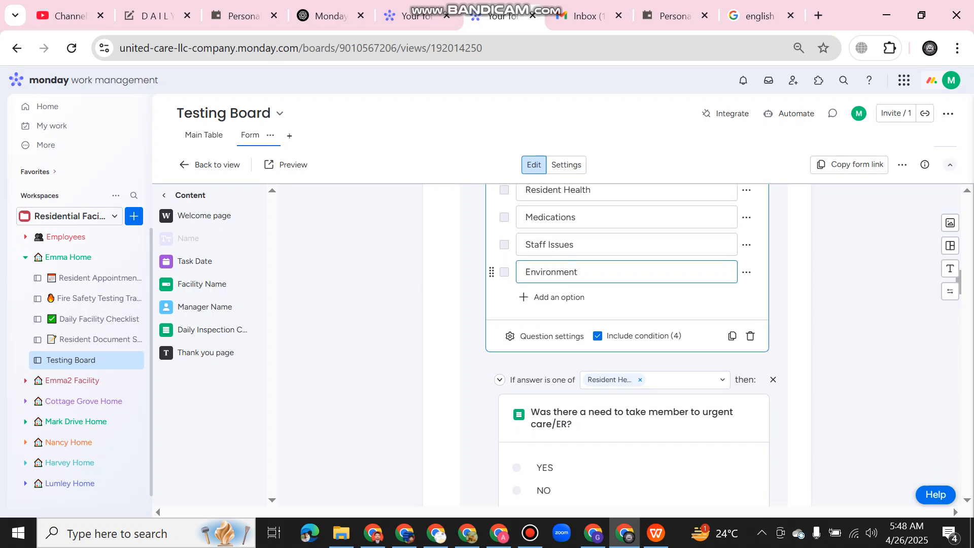
Examine the conditional questions that follow the Resident Health and Medications issue categories.
scroll(626, 345, down, 3)
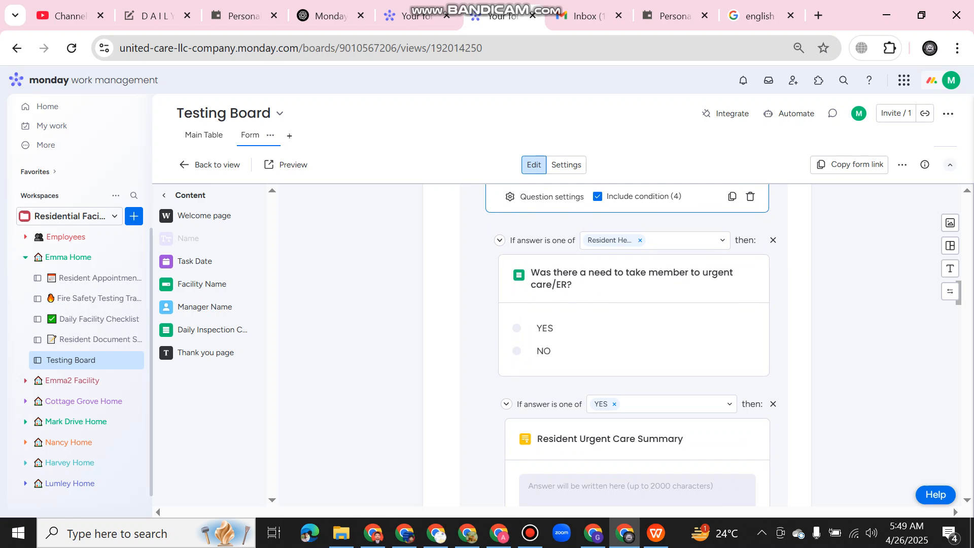
scroll(630, 337, down, 2)
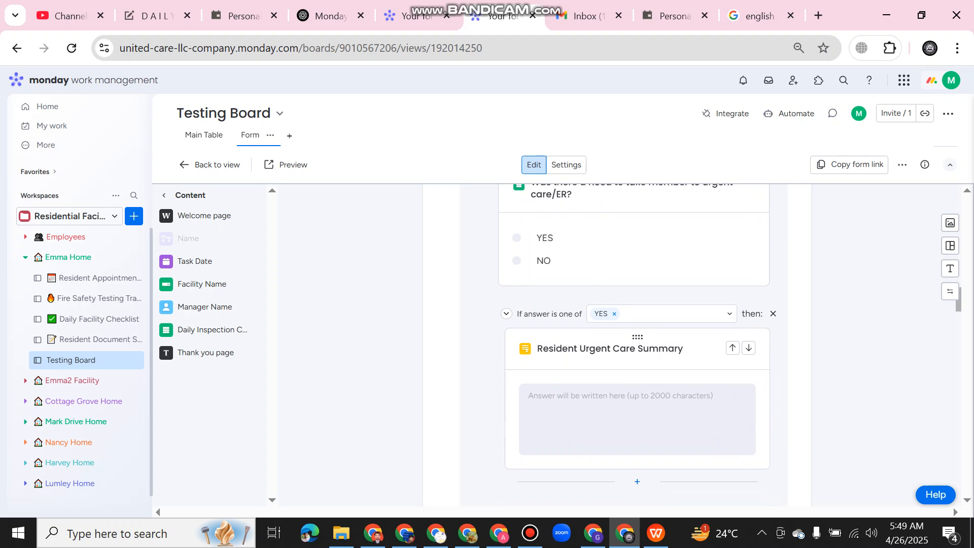
scroll(630, 337, down, 3)
scroll(631, 337, down, 2)
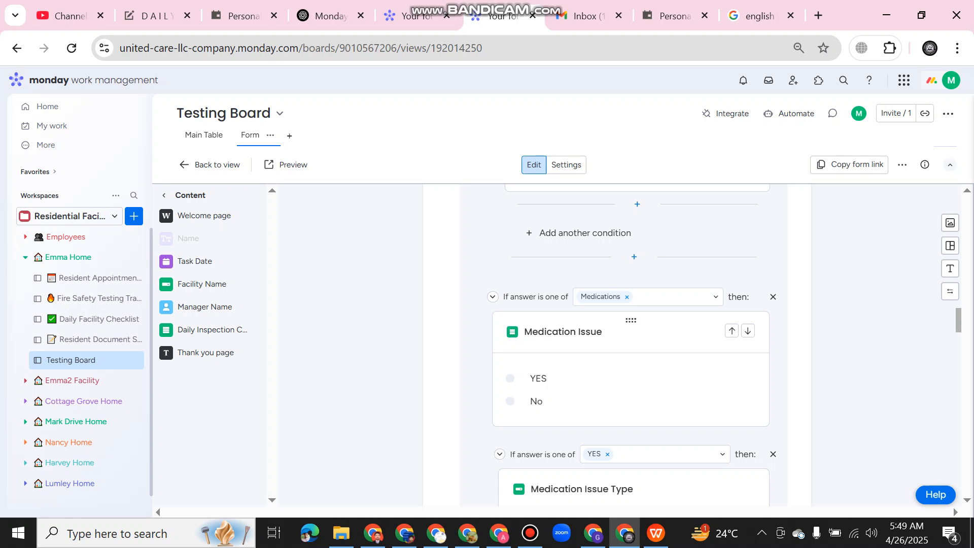
scroll(630, 345, down, 1)
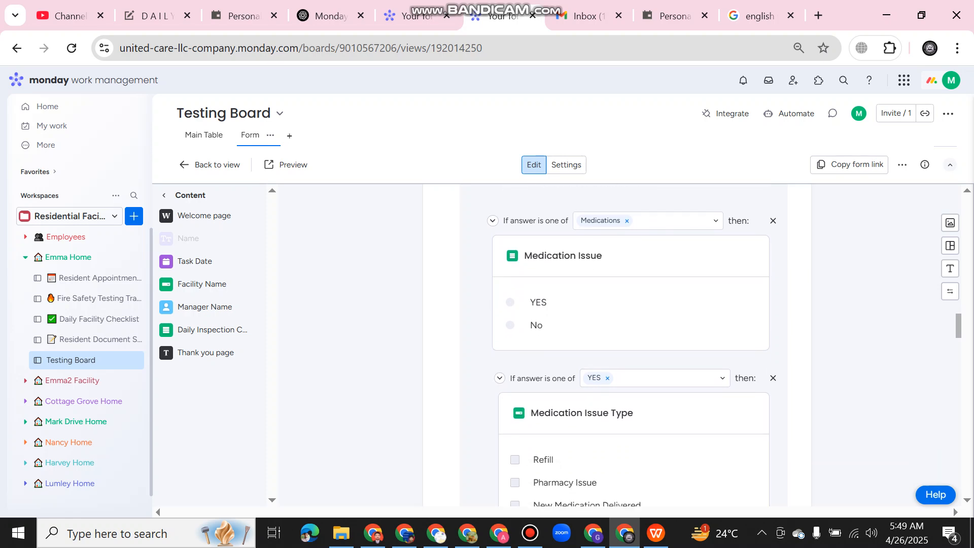
scroll(630, 345, down, 1)
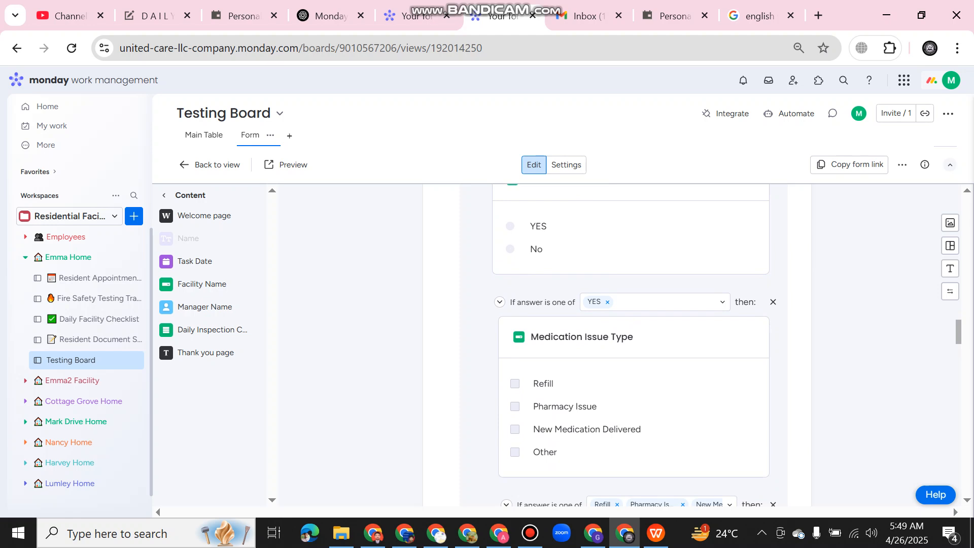
scroll(630, 345, down, 1)
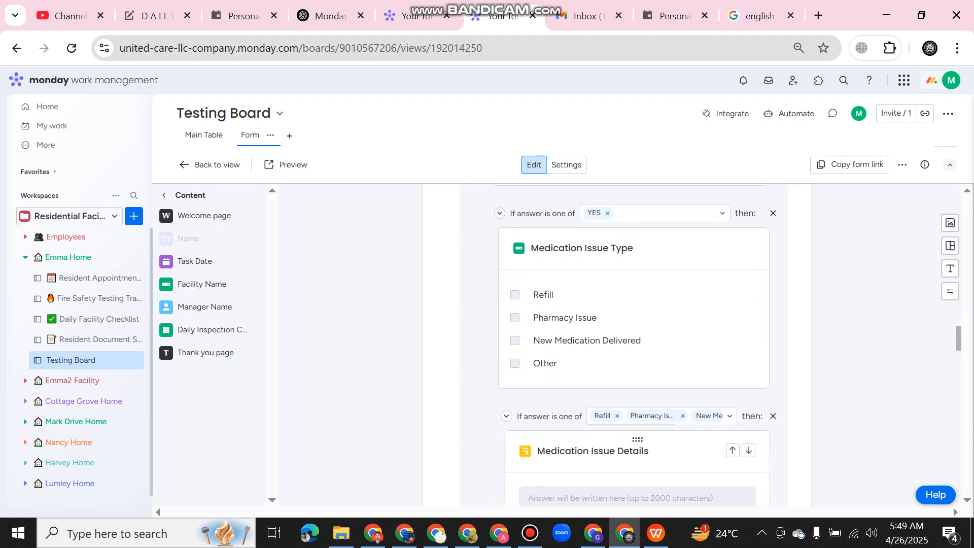
scroll(634, 345, down, 1)
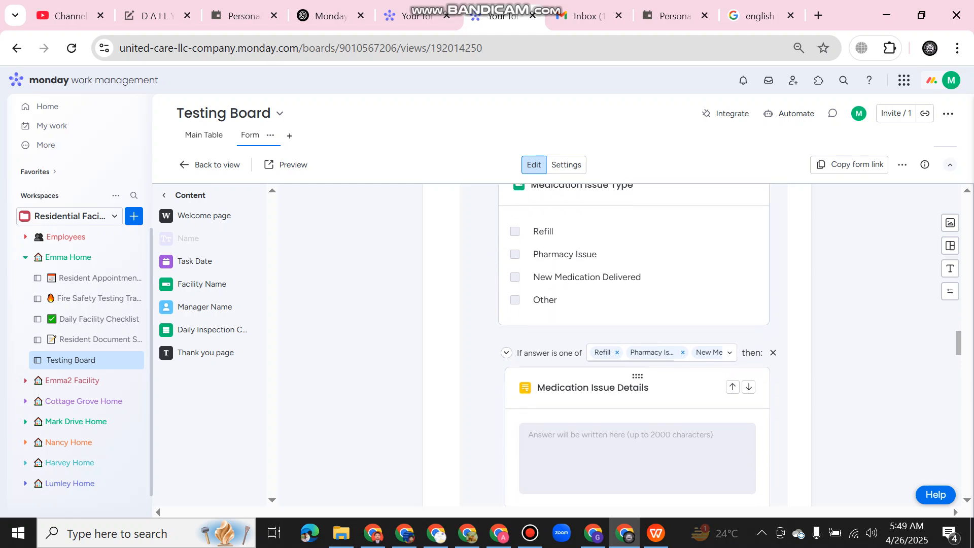
scroll(634, 345, down, 2)
Examine the conditional questions for the Staff Issues and Environment categories, through to the end of the form.
scroll(634, 345, down, 5)
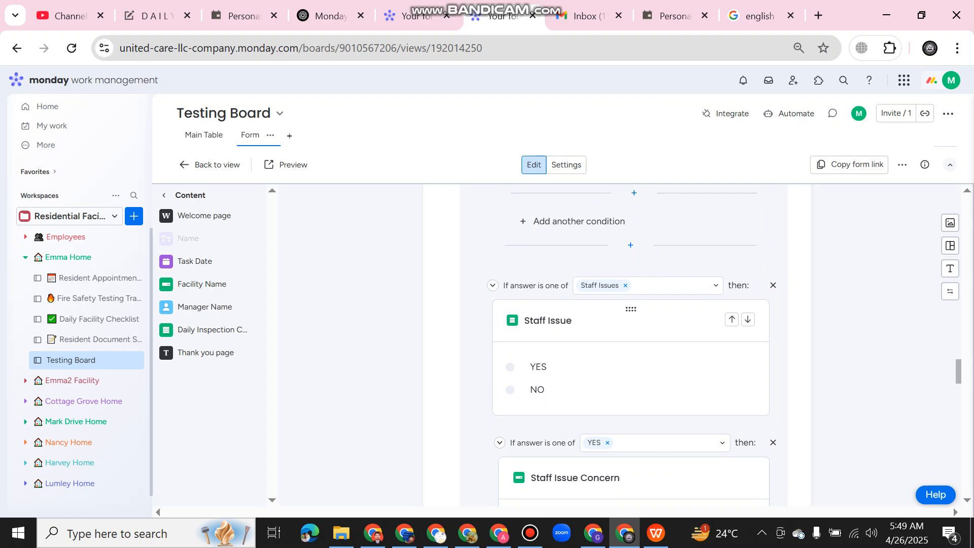
scroll(630, 344, down, 1)
scroll(631, 345, down, 1)
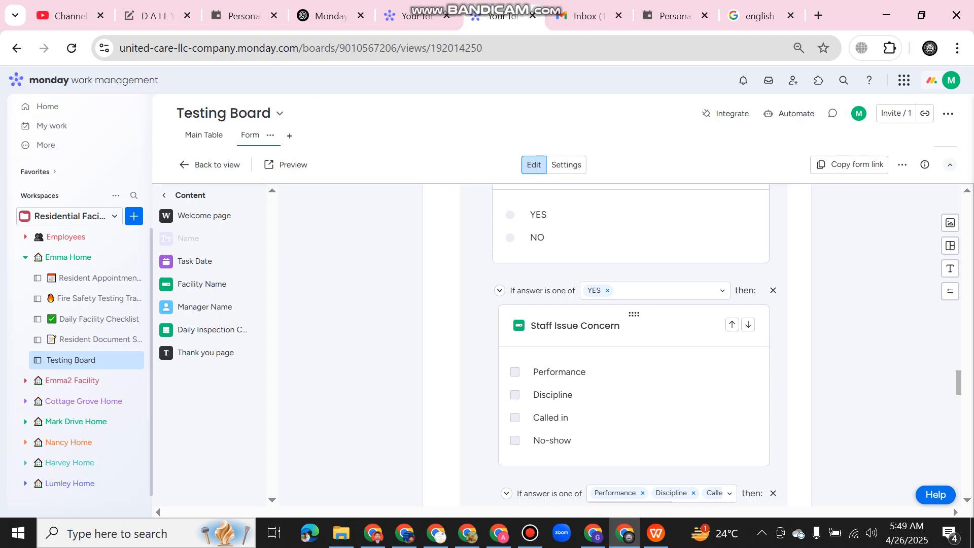
scroll(633, 345, down, 2)
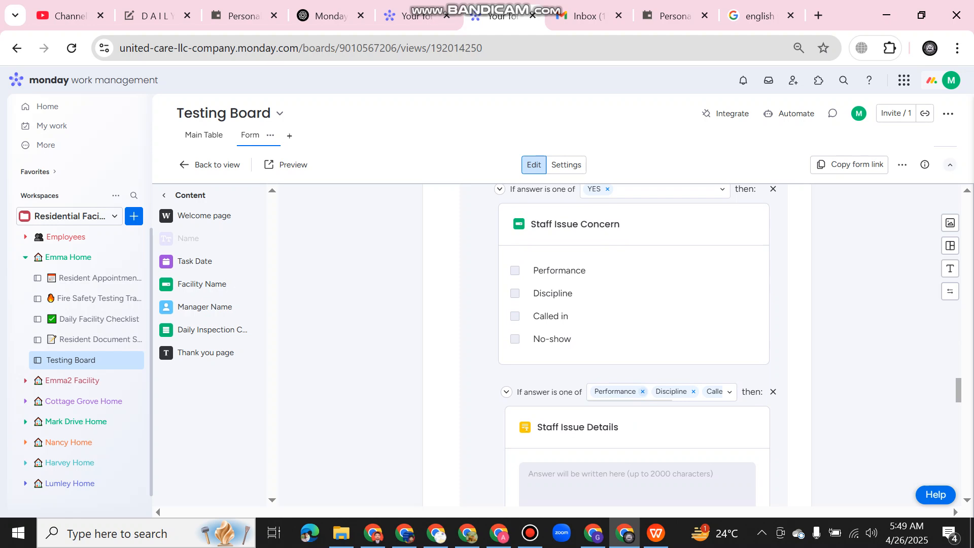
scroll(642, 391, down, 2)
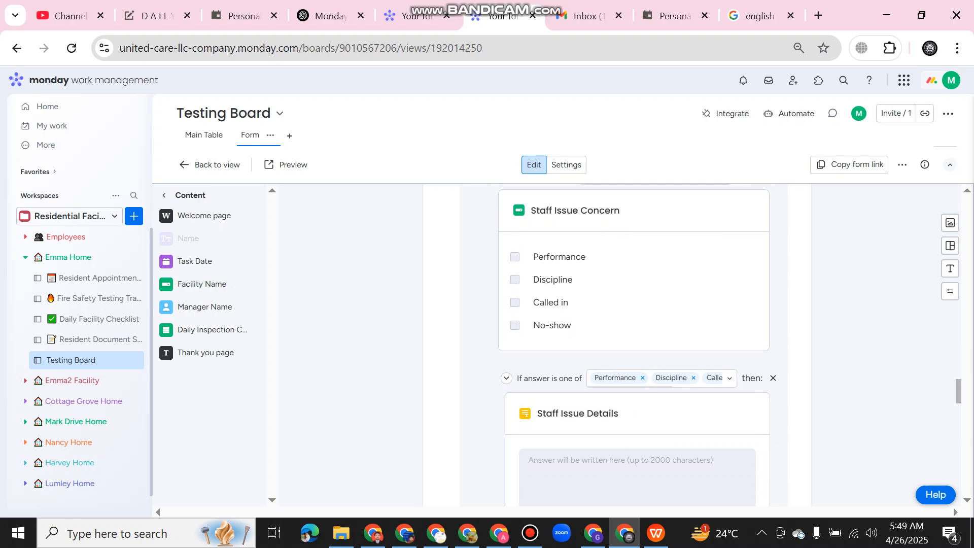
scroll(631, 344, down, 4)
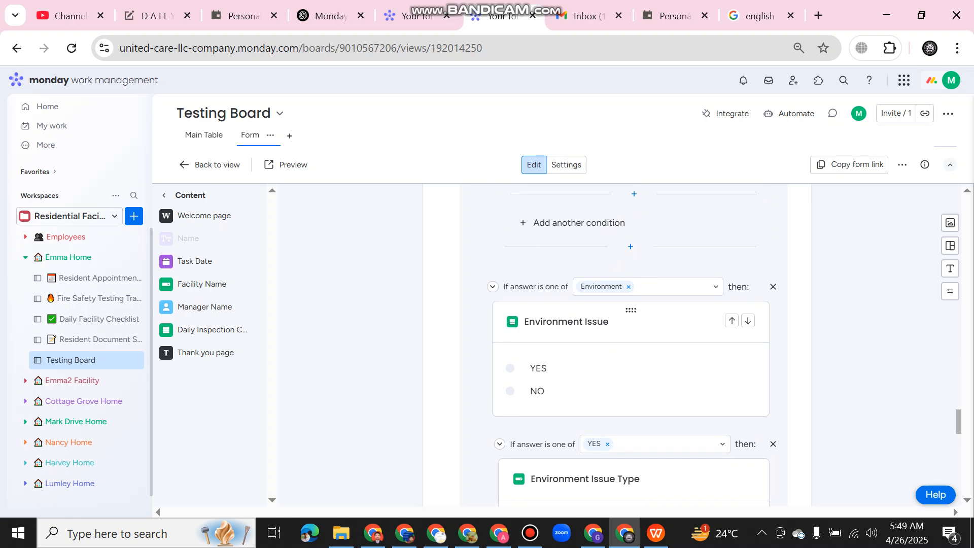
scroll(632, 342, down, 2)
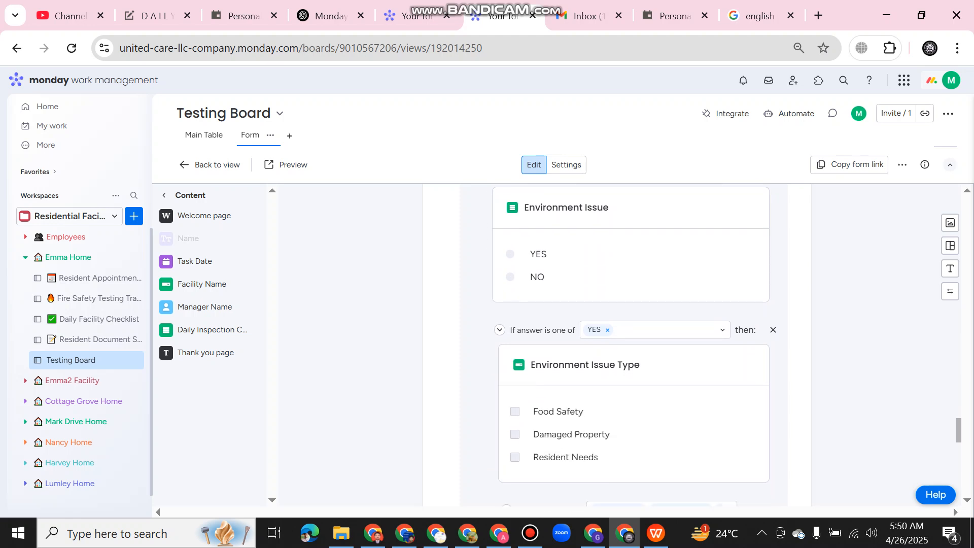
scroll(631, 355, down, 2)
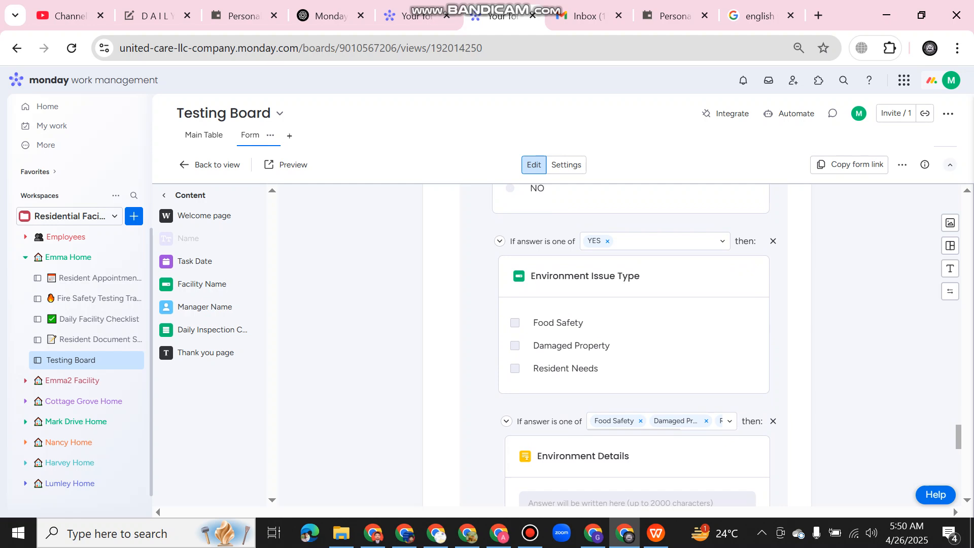
scroll(631, 342, down, 2)
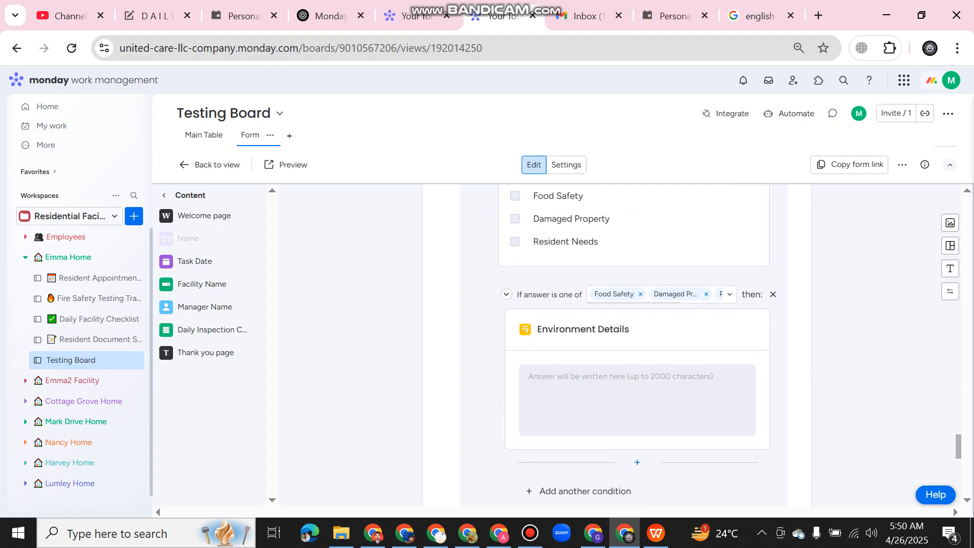
scroll(623, 345, down, 7)
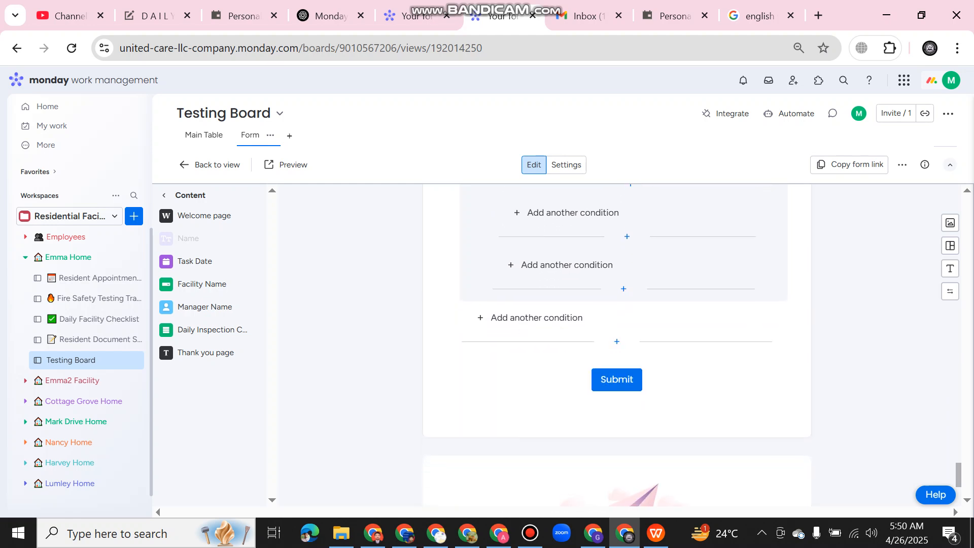
scroll(617, 344, up, 1)
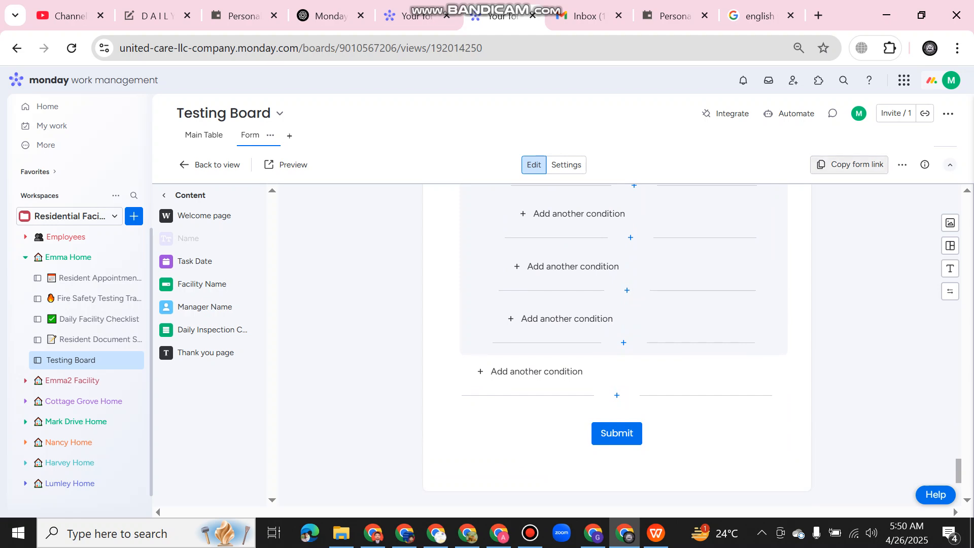
Copy the form's link and open it in a new browser tab, resetting the saved changes for a blank form.
click(848, 164)
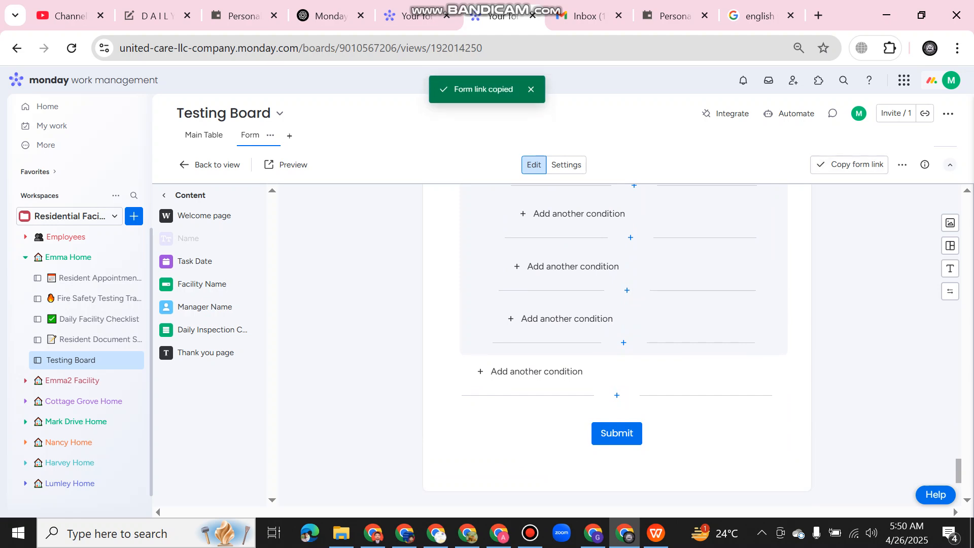
key(ctrl+t)
key(ctrl+v)
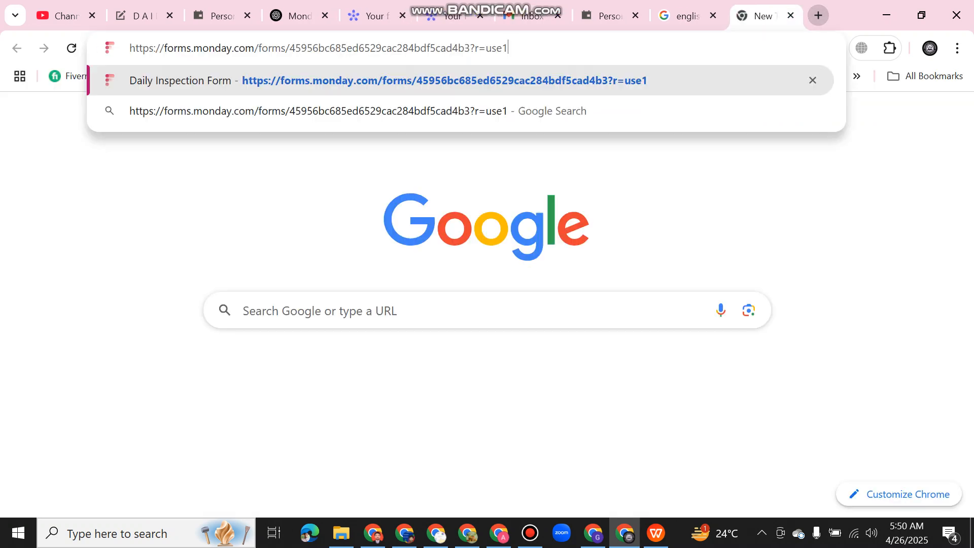
key(Return)
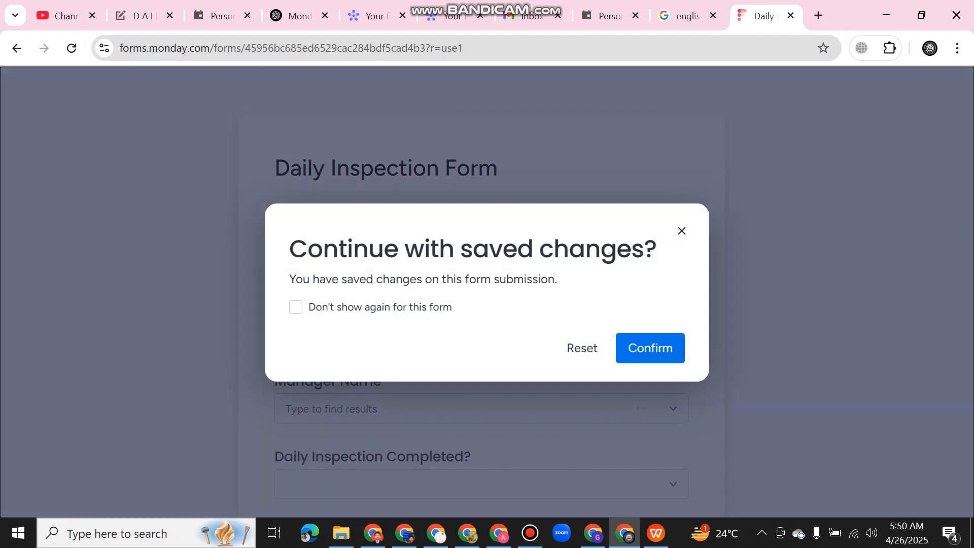
click(581, 348)
Set the Task Date to 04/26/2025 and choose Emma Home as the Facility Name.
scroll(582, 348, down, 3)
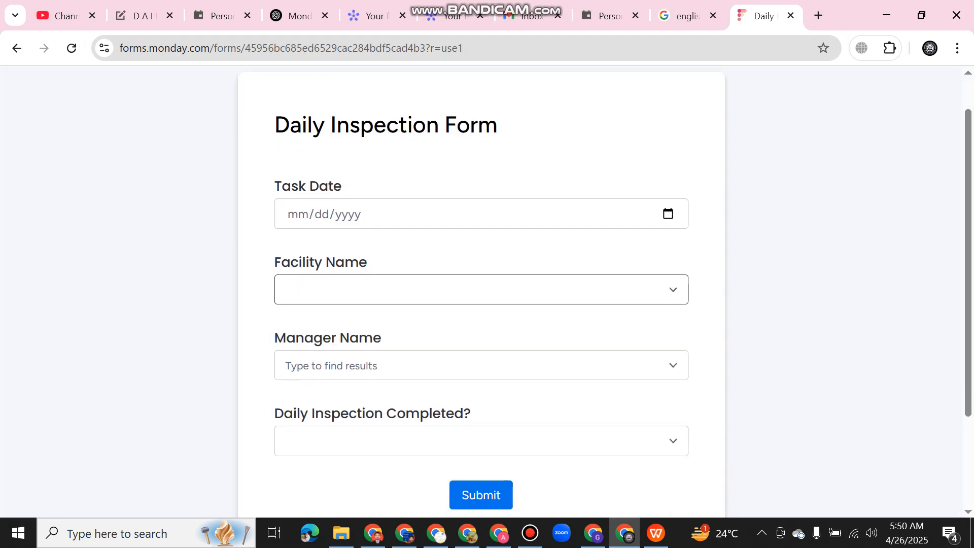
scroll(582, 348, up, 2)
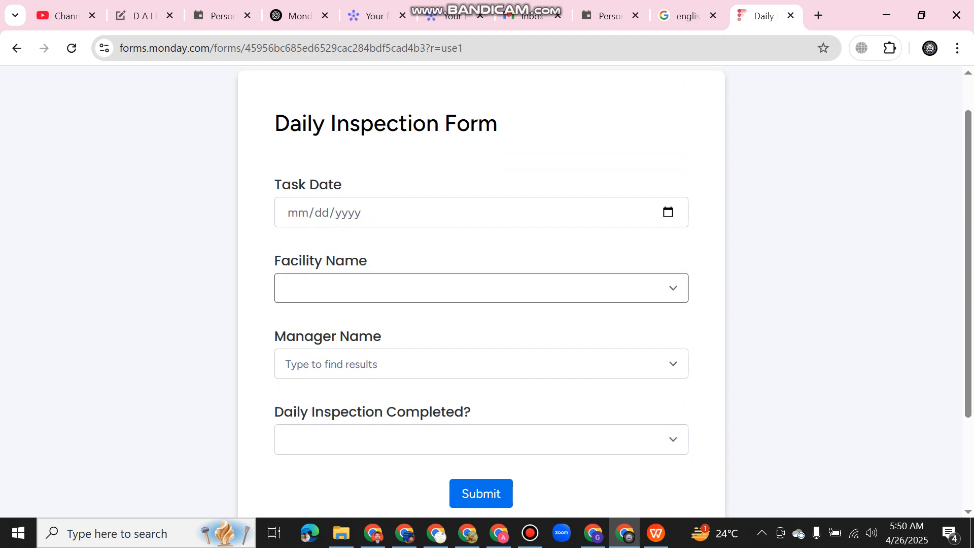
click(481, 288)
click(668, 212)
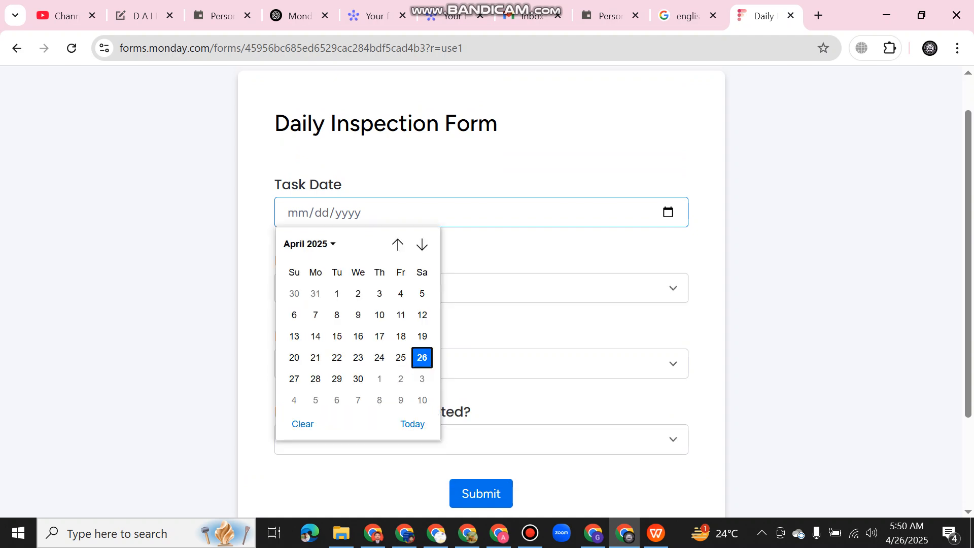
click(422, 357)
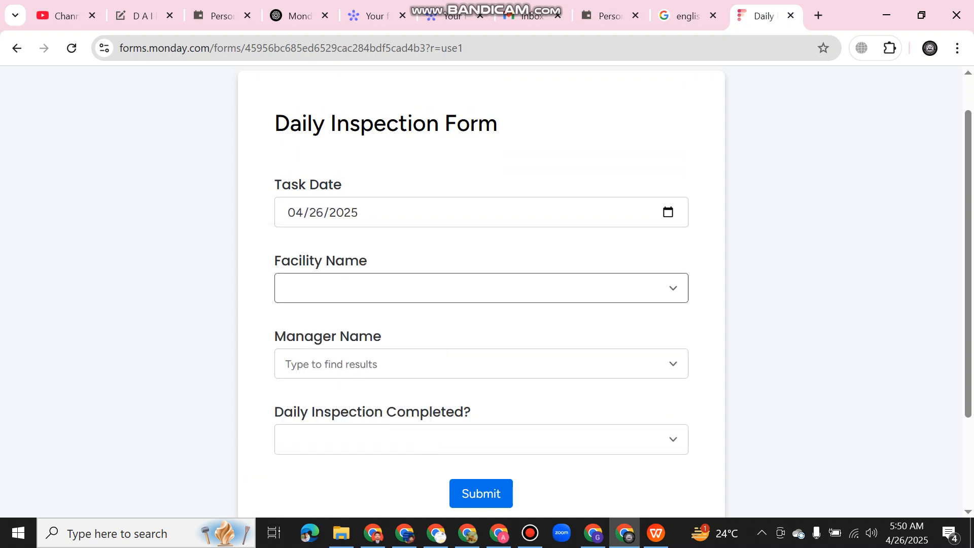
click(481, 288)
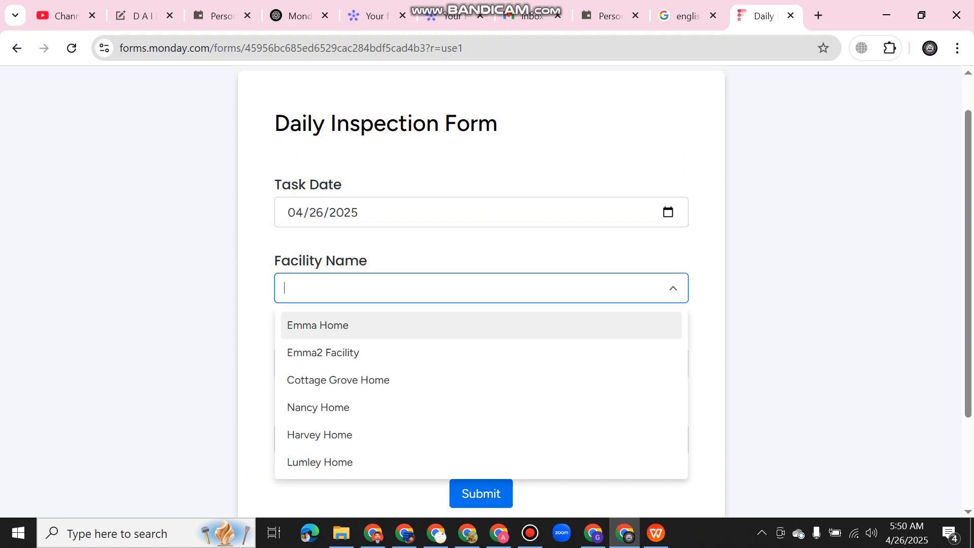
click(481, 325)
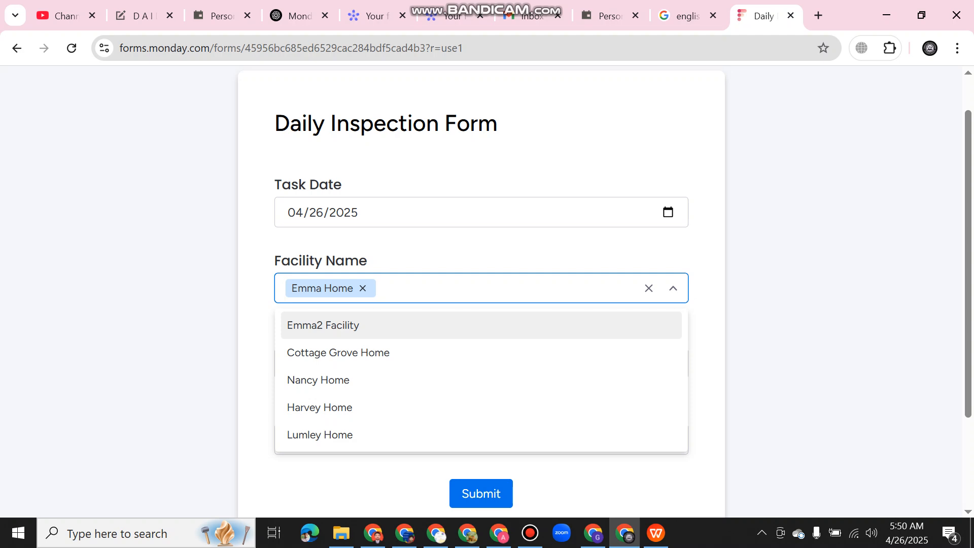
click(708, 330)
scroll(481, 324, down, 2)
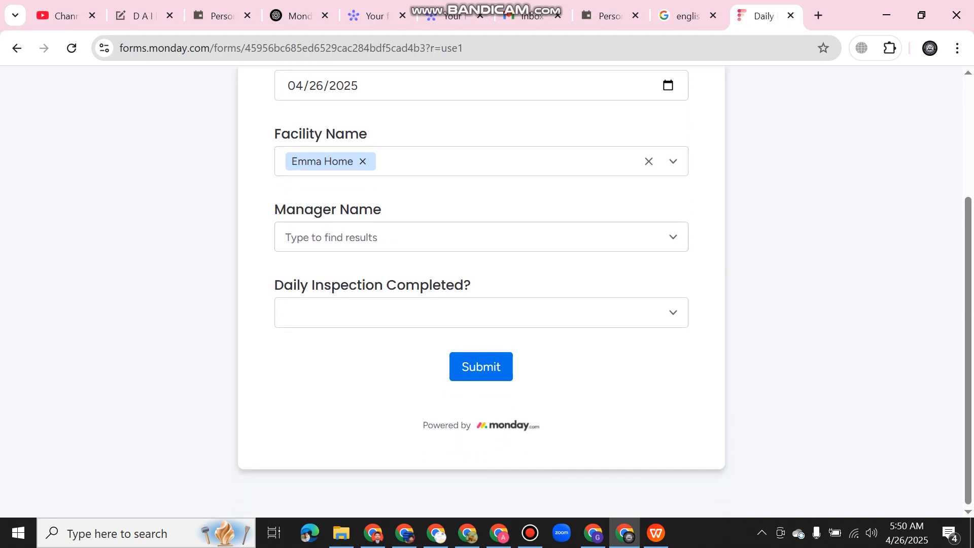
Choose the last person offered for Manager Name and close the choices.
click(481, 236)
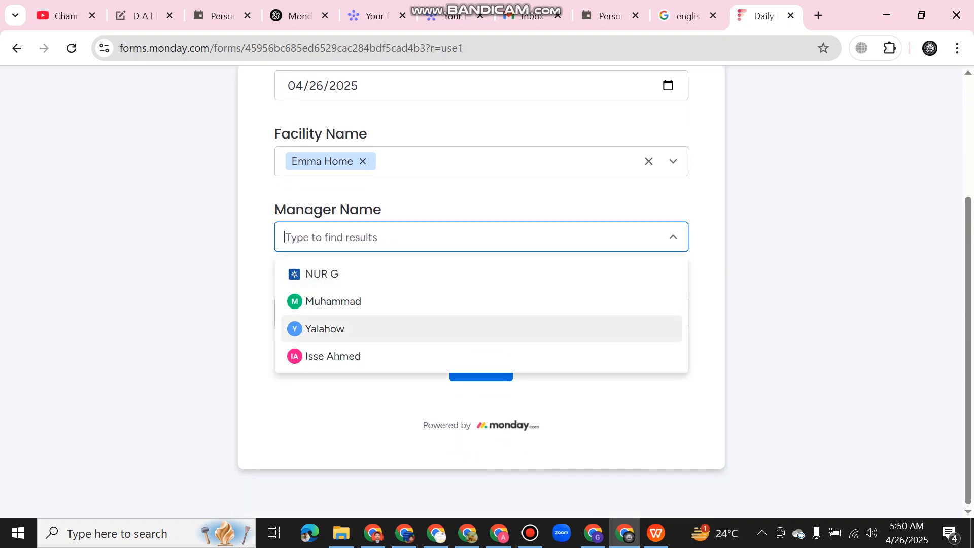
key(Down)
key(Return)
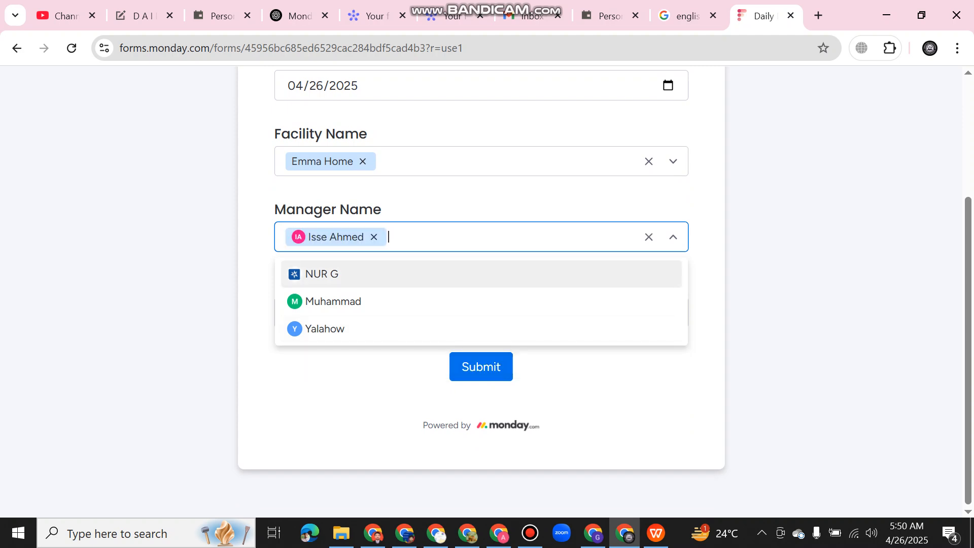
click(598, 385)
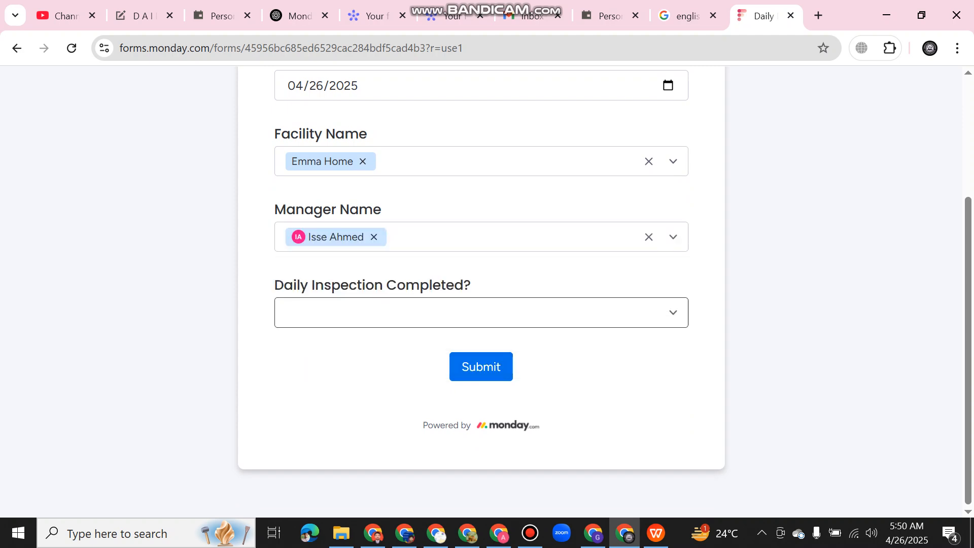
Test the answer NO for Daily Inspection Completed? and change it to YES.
click(480, 312)
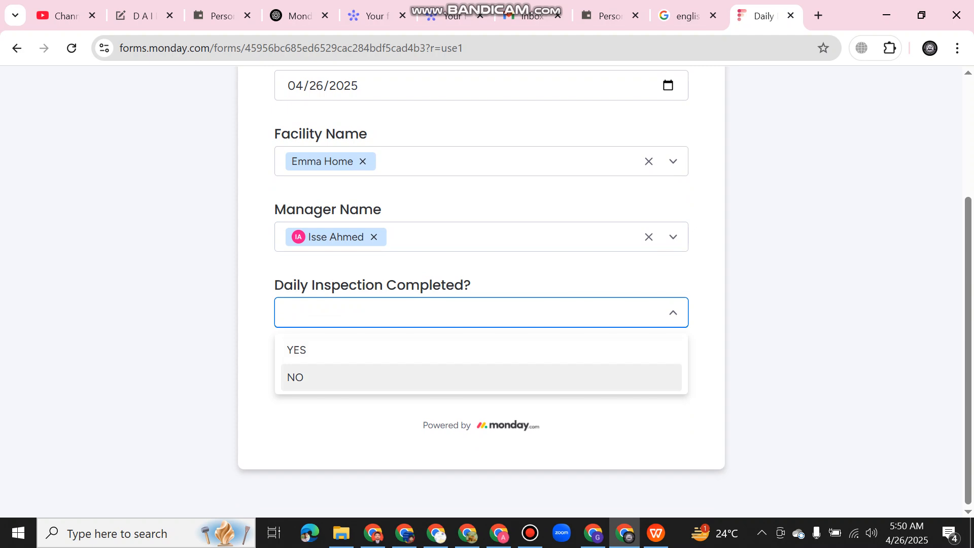
key(Return)
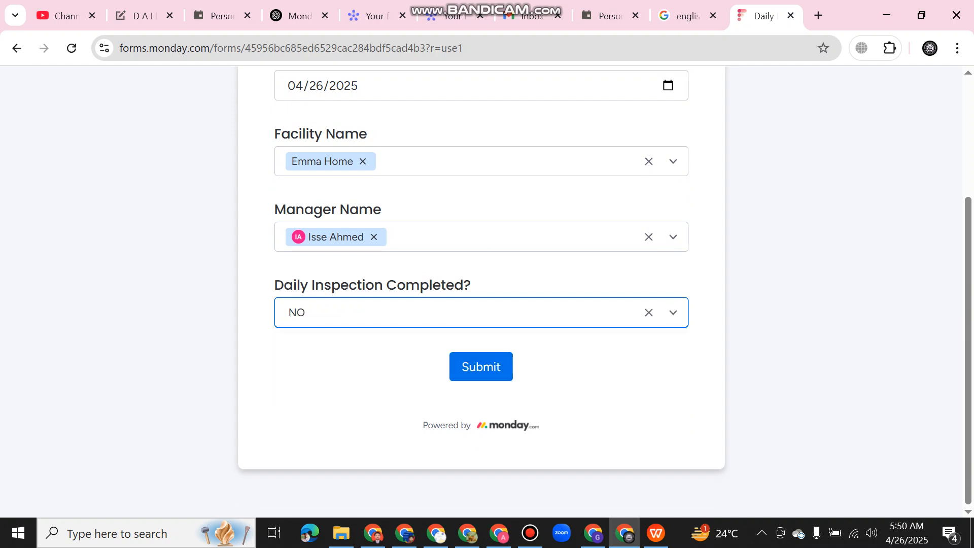
click(673, 313)
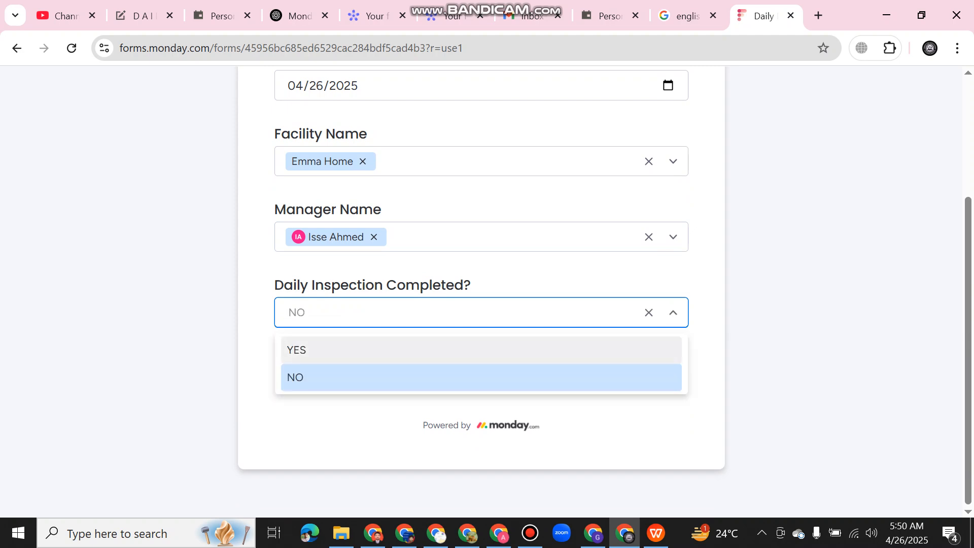
key(Escape)
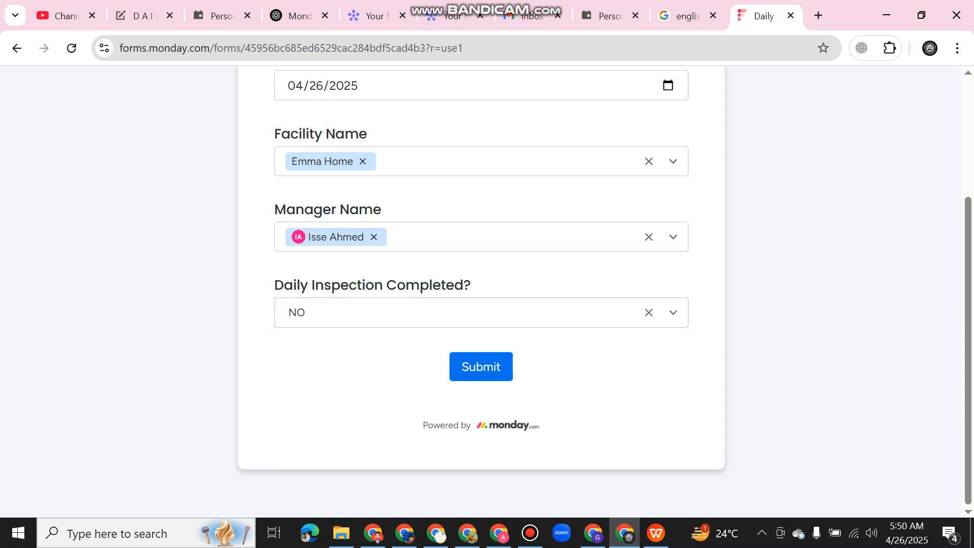
click(482, 312)
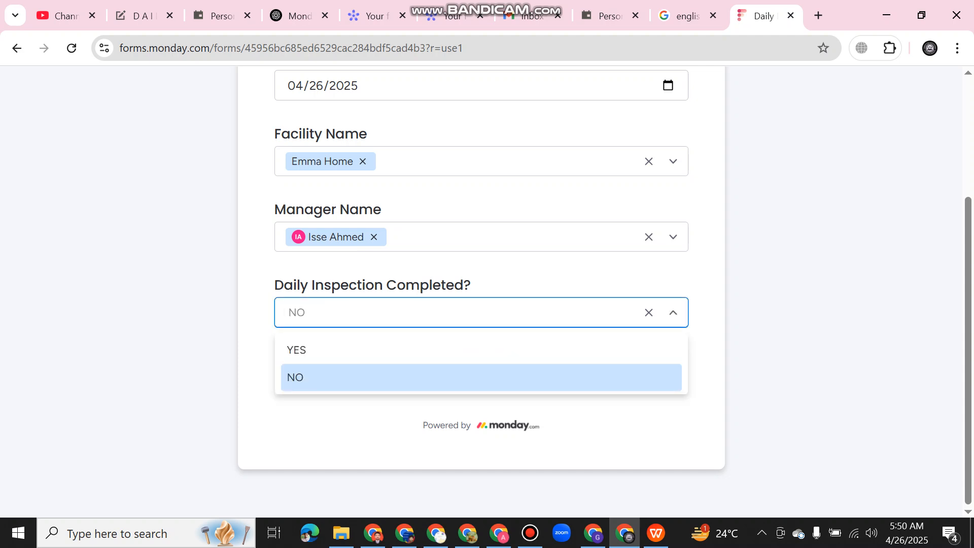
click(482, 350)
scroll(481, 350, down, 2)
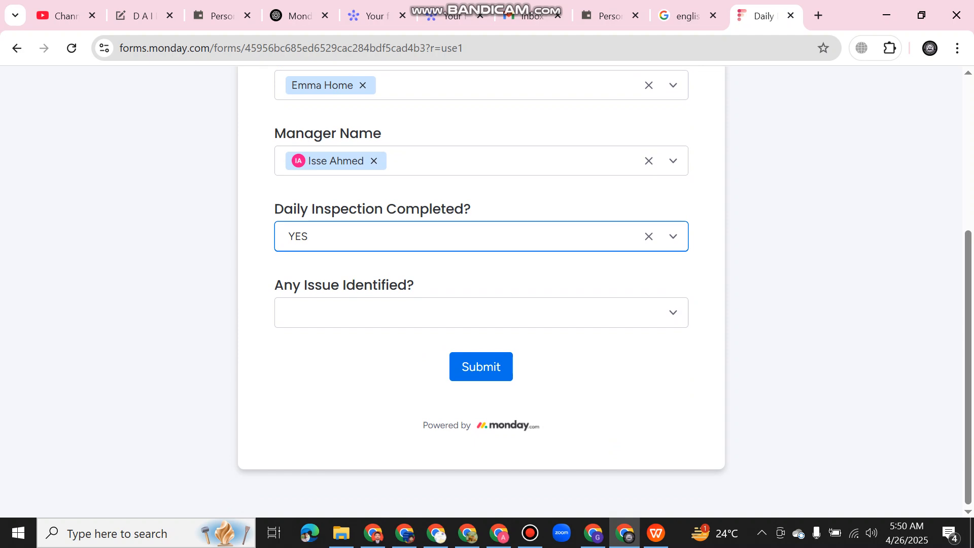
Test the answer NO for Any Issue Identified? and change it to YES.
click(481, 313)
click(482, 377)
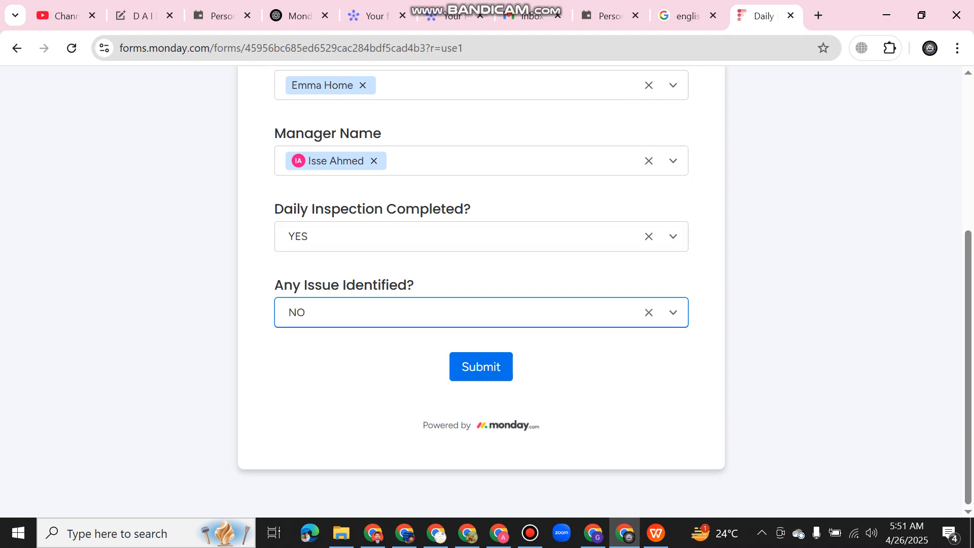
click(482, 312)
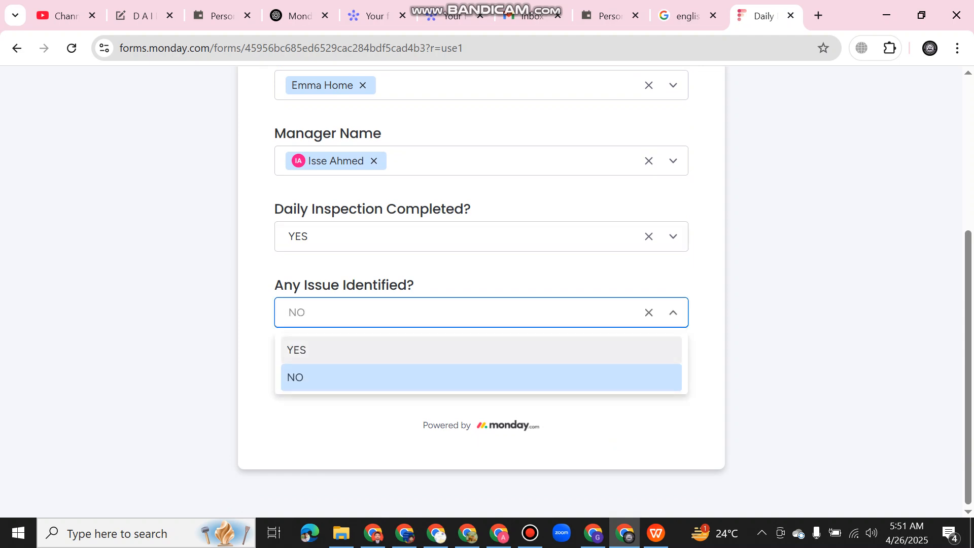
click(482, 350)
scroll(482, 350, down, 2)
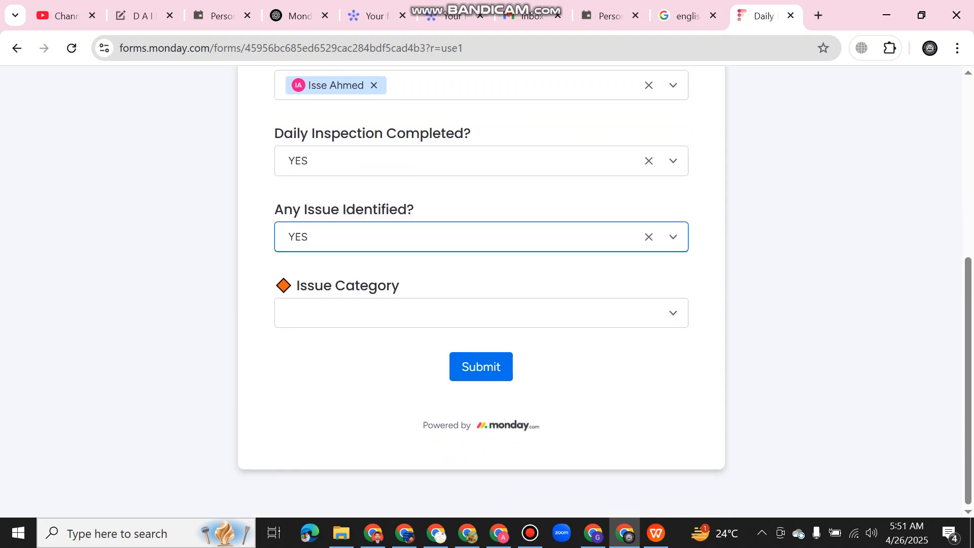
Look through the Issue Category options and choose Resident Health.
click(480, 313)
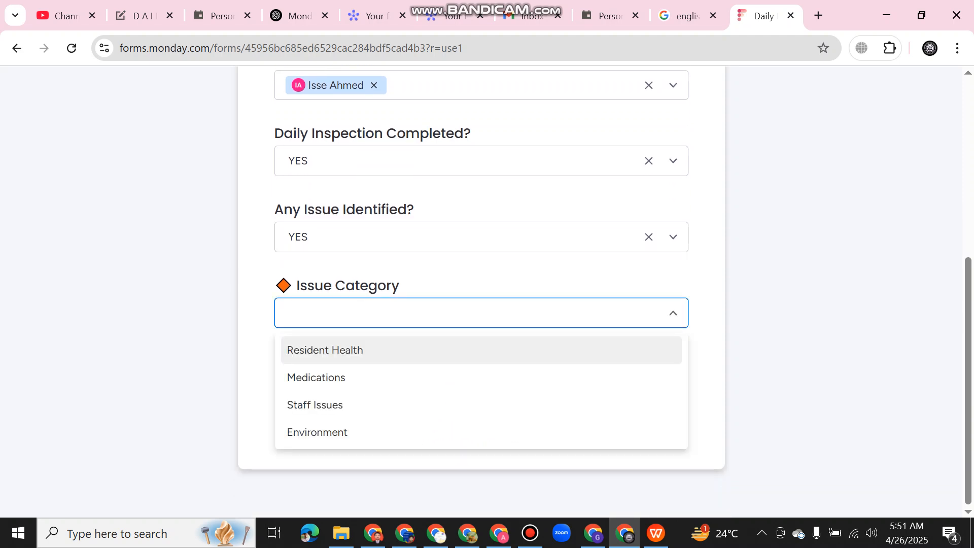
key(Down)
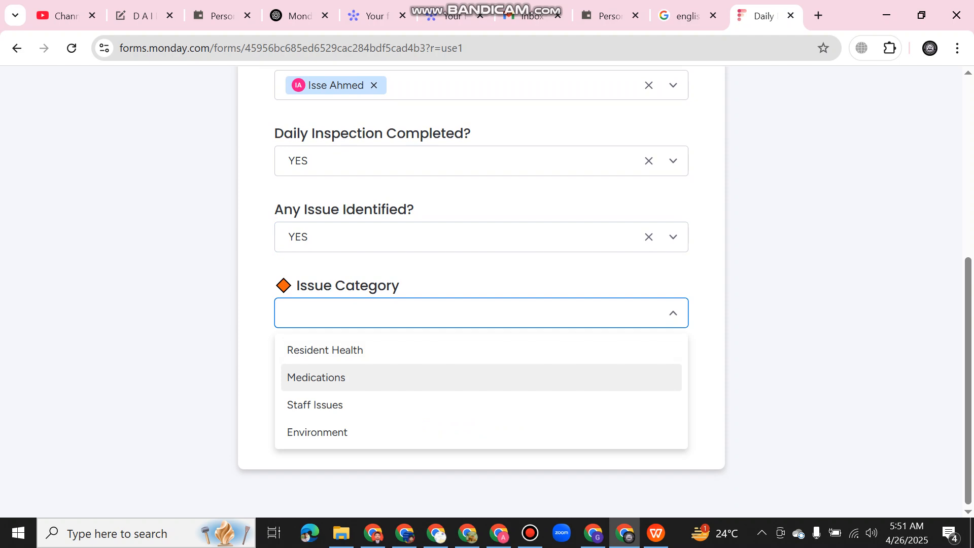
key(Down)
key(Down)
key(Up)
key(Up)
key(Up)
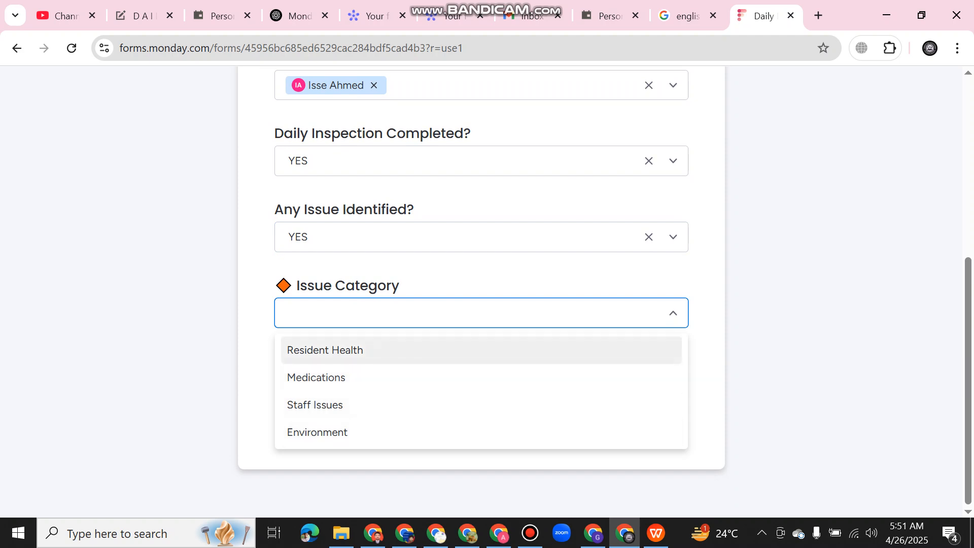
key(Return)
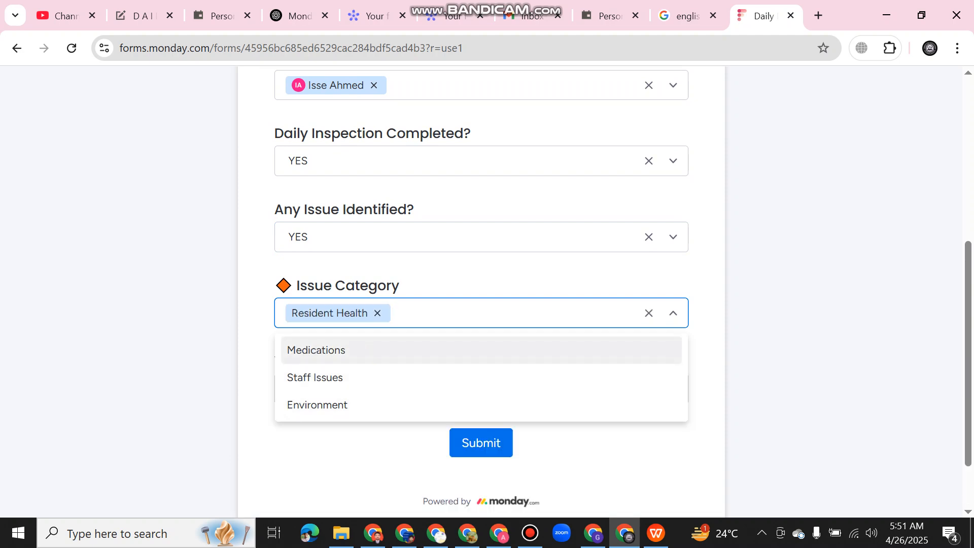
click(707, 350)
scroll(482, 325, down, 2)
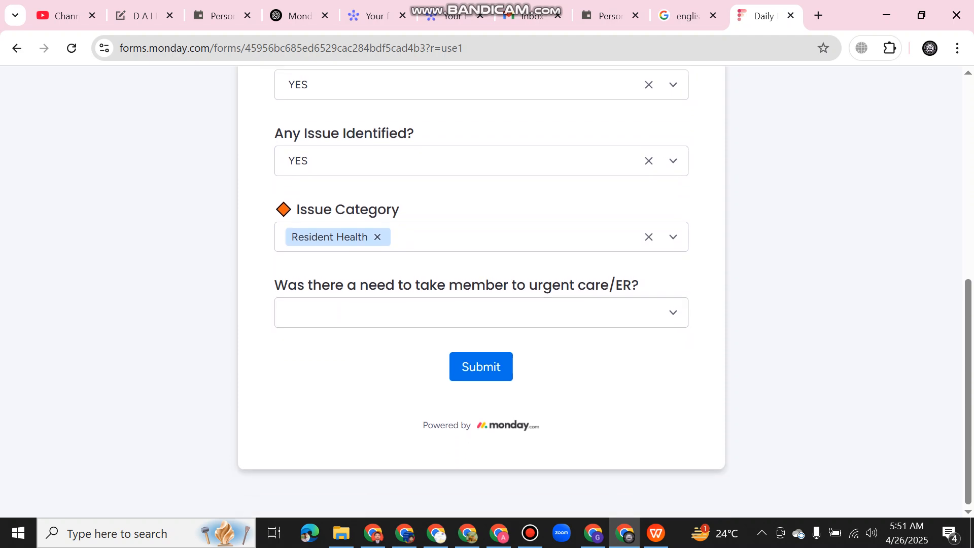
Test the answer NO for the urgent care/ER question and change it to YES to check its follow-up question.
click(481, 312)
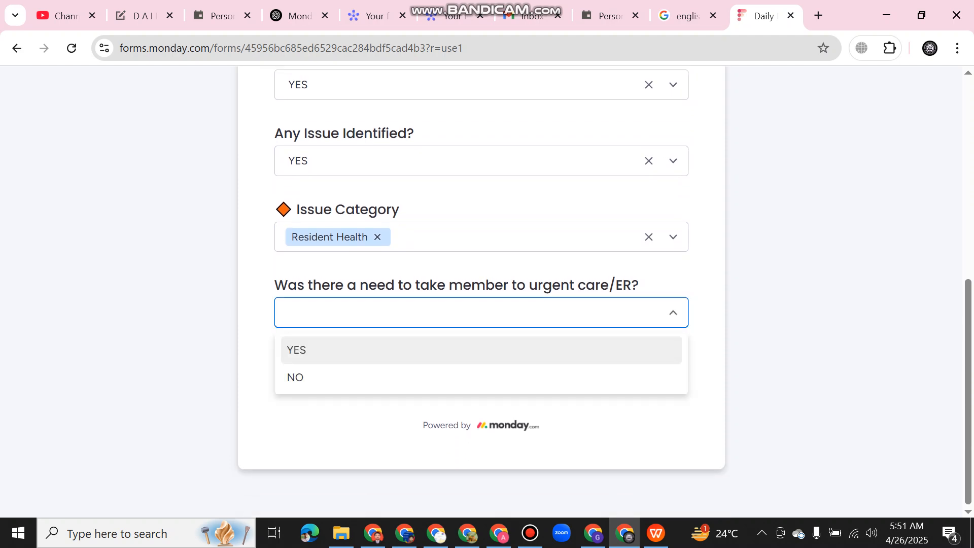
key(Down)
key(Return)
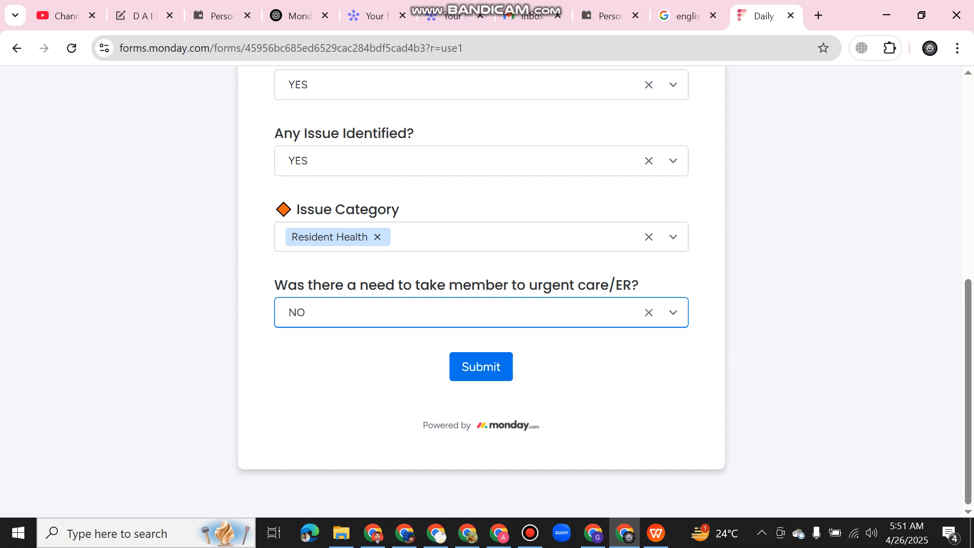
click(481, 312)
click(481, 350)
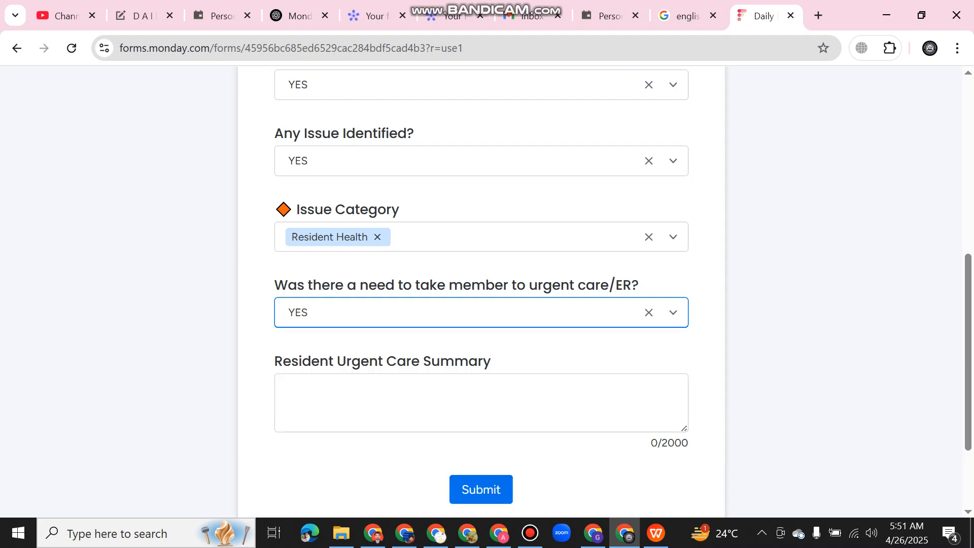
scroll(481, 325, down, 3)
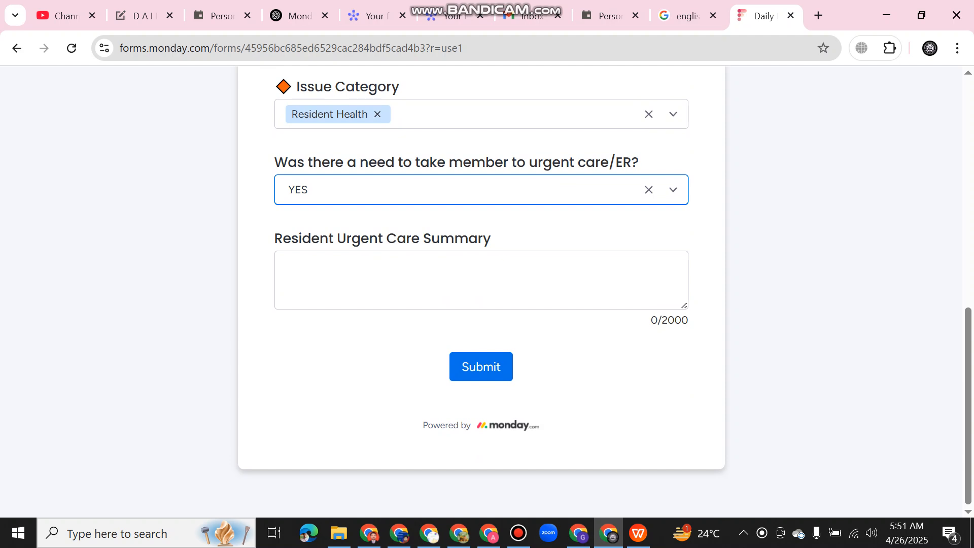
scroll(377, 216, up, 2)
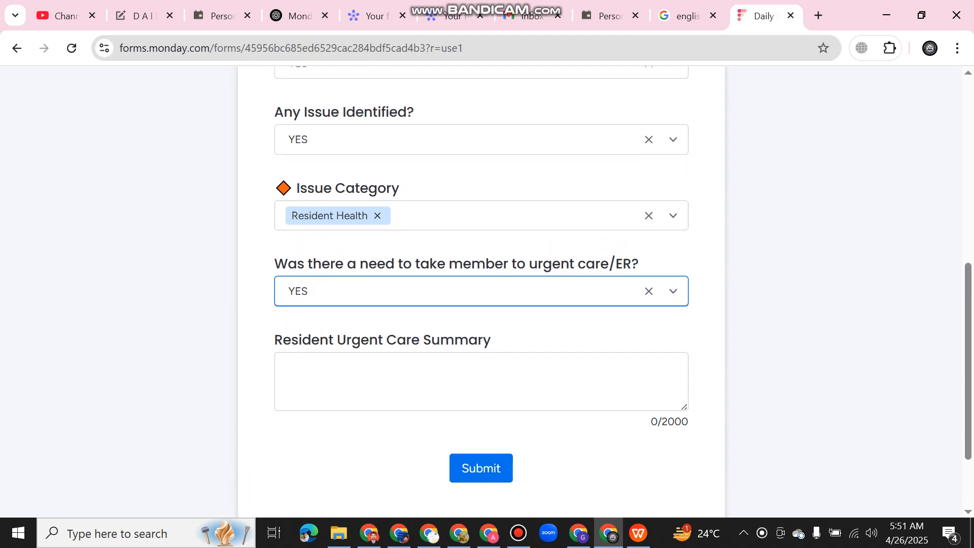
Replace Resident Health with Medications as the Issue Category.
click(377, 216)
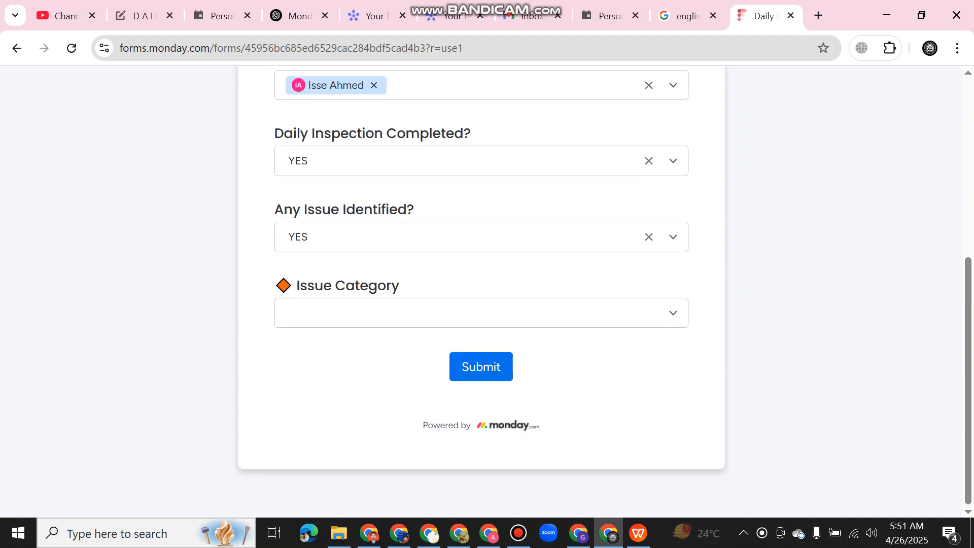
click(481, 312)
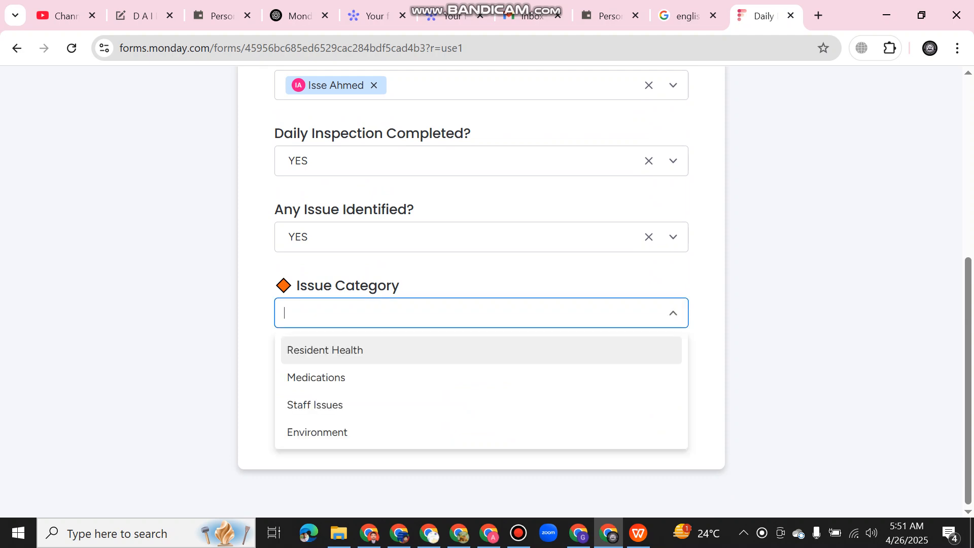
click(456, 378)
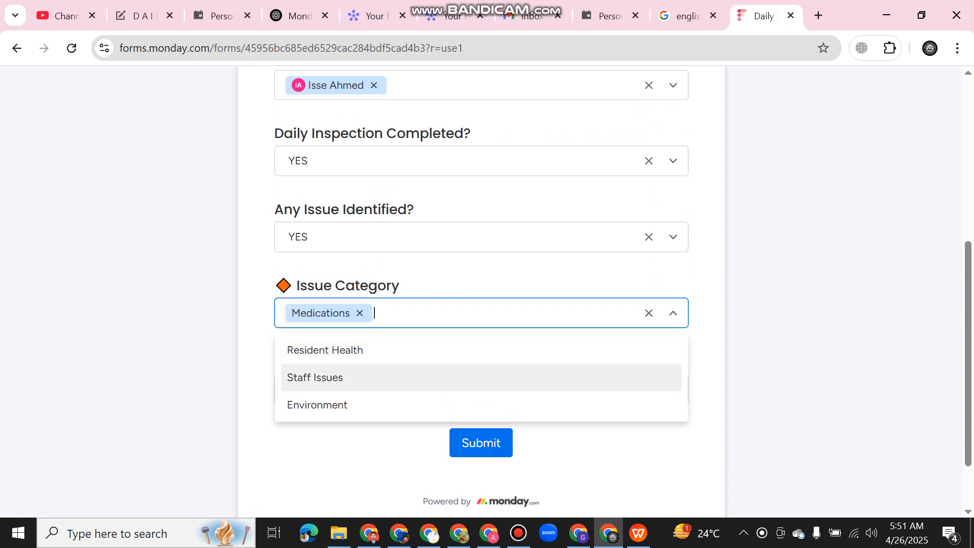
click(673, 313)
scroll(481, 388, down, 3)
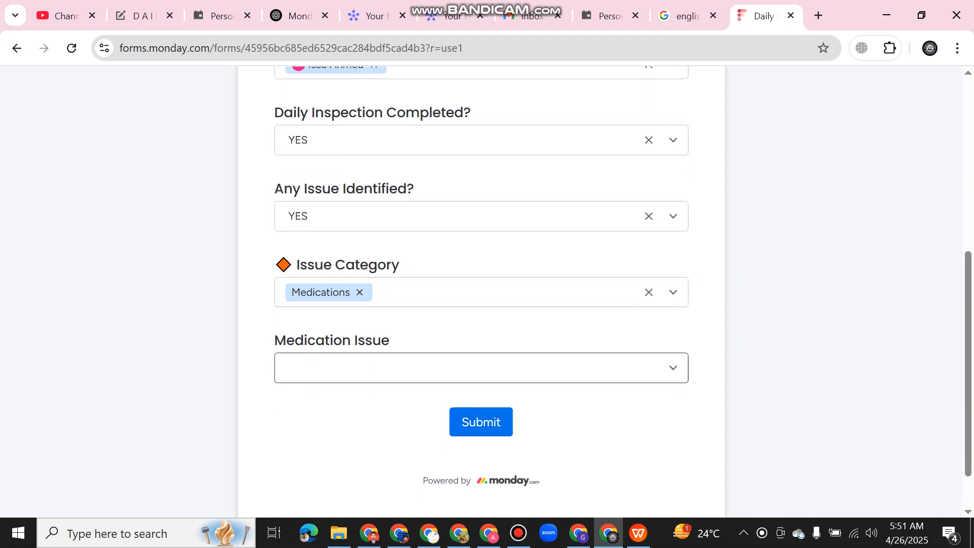
Test the answer No for Medication Issue and change it to YES.
click(481, 313)
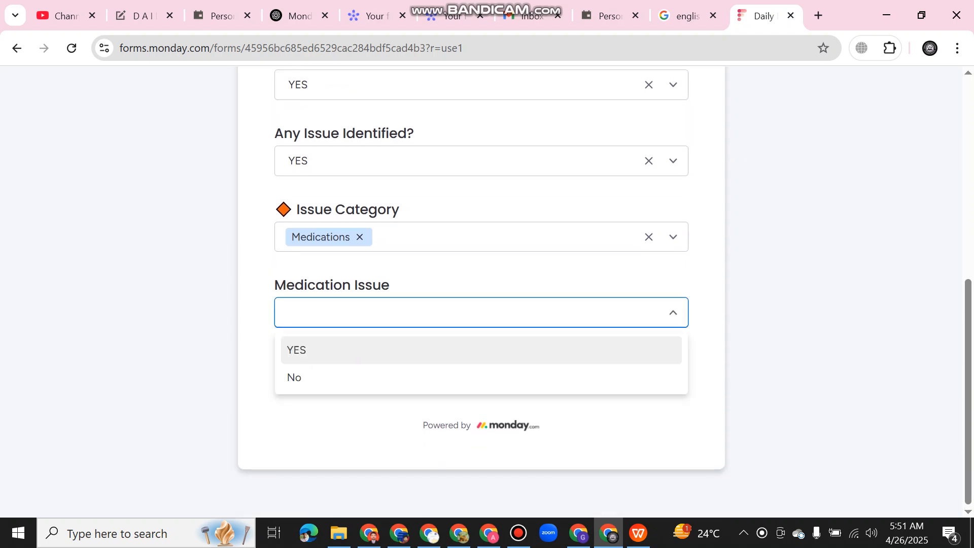
click(405, 377)
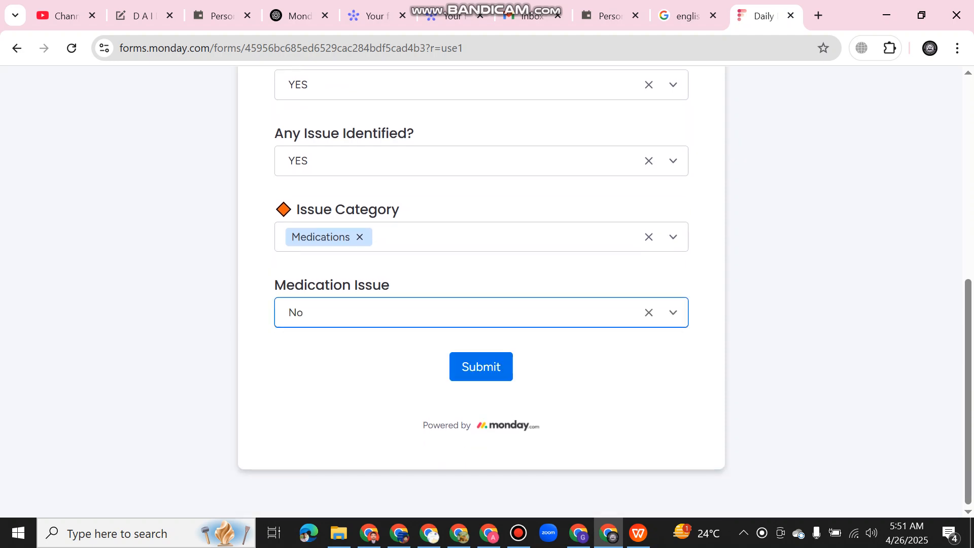
click(481, 313)
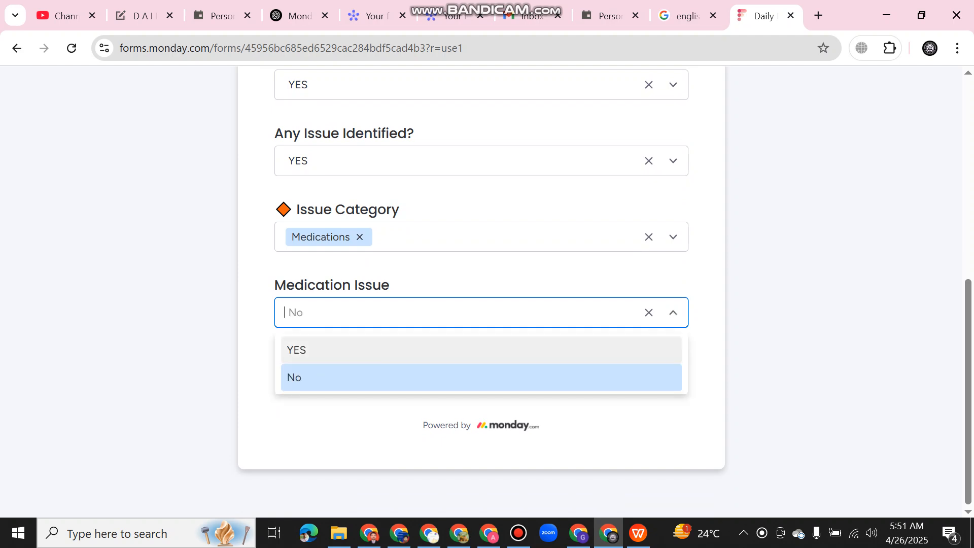
click(405, 350)
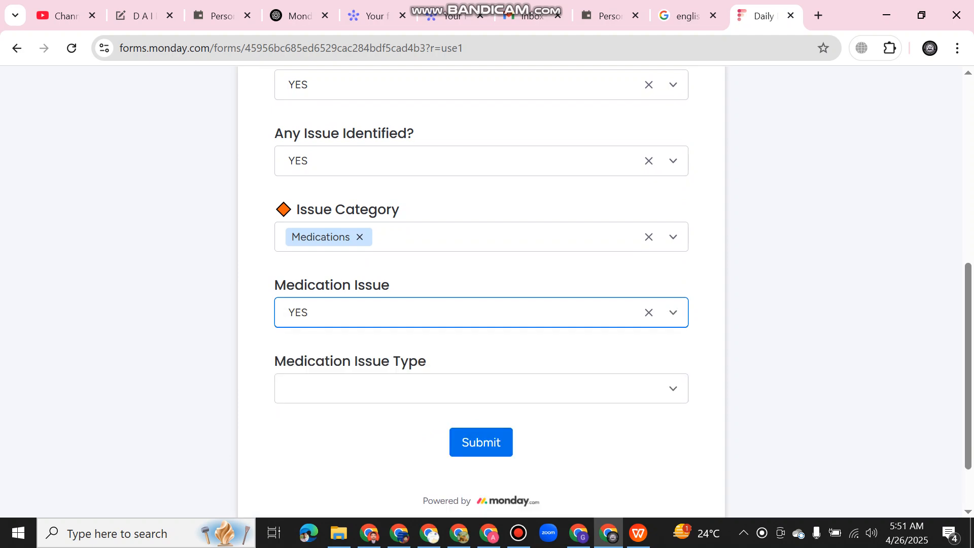
Look through the Medication Issue Type options and choose Refill to check its follow-up question.
scroll(406, 380, down, 2)
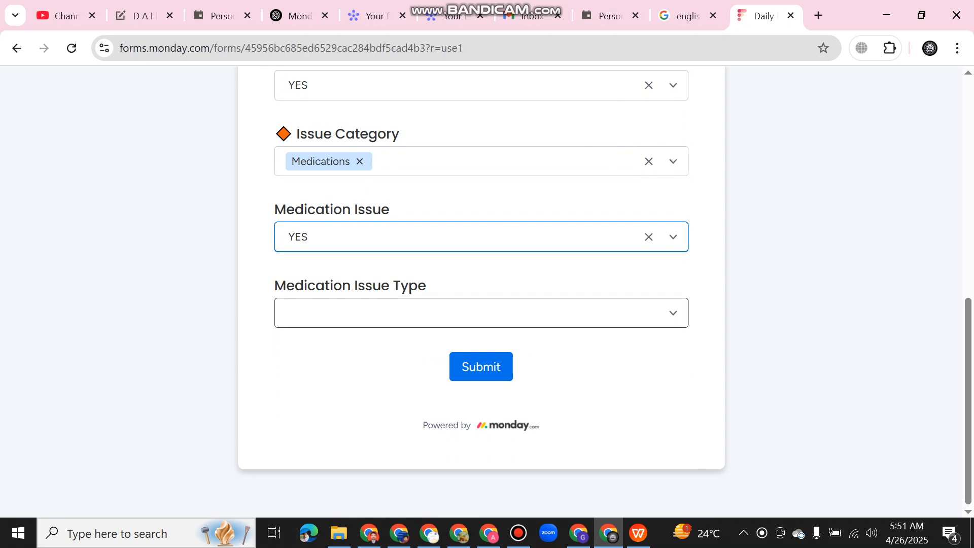
click(457, 313)
key(Down)
key(Down)
key(Down)
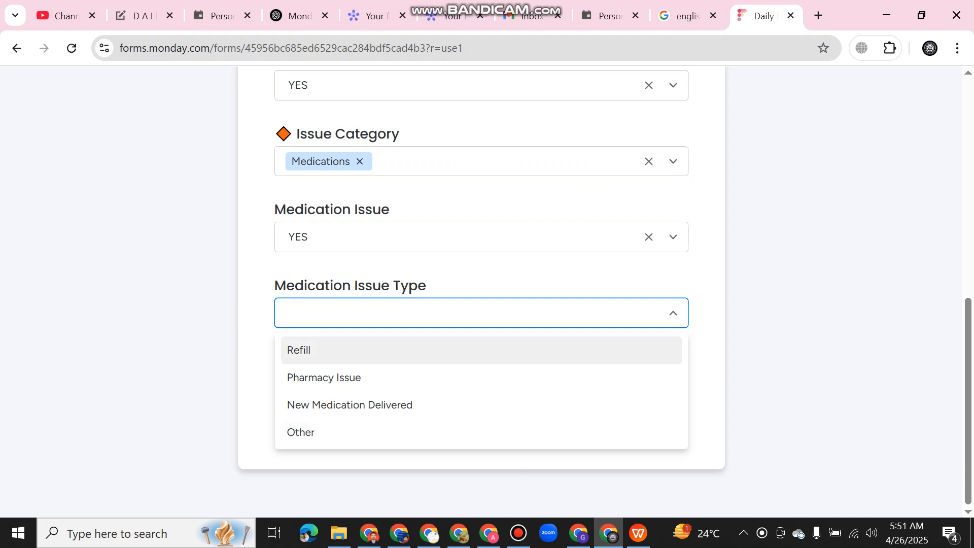
key(Return)
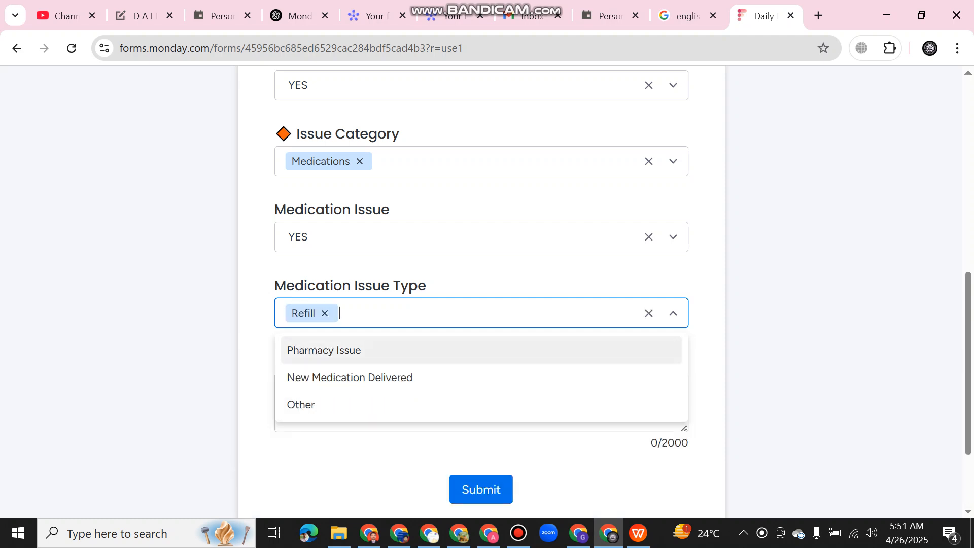
key(Tab)
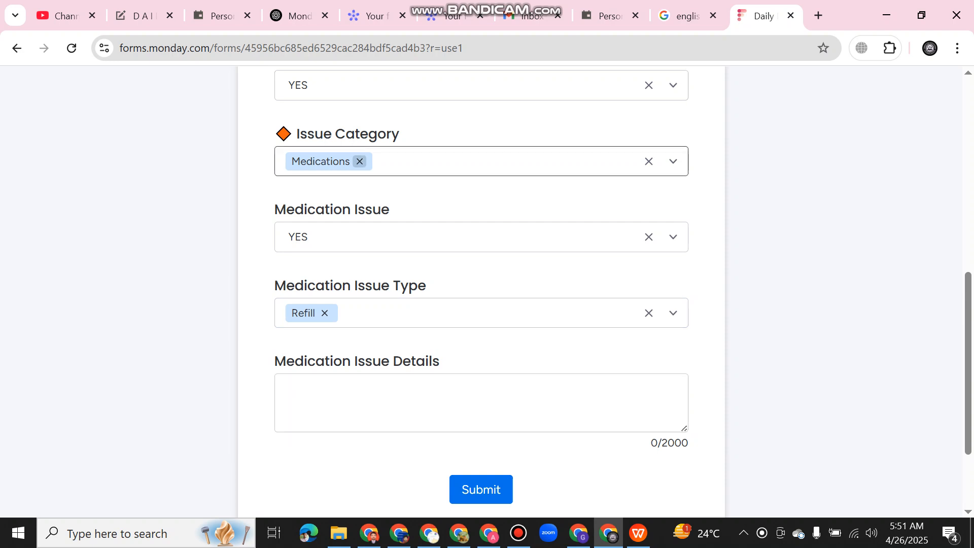
Replace Medications with Staff Issues as the Issue Category.
click(360, 161)
click(359, 313)
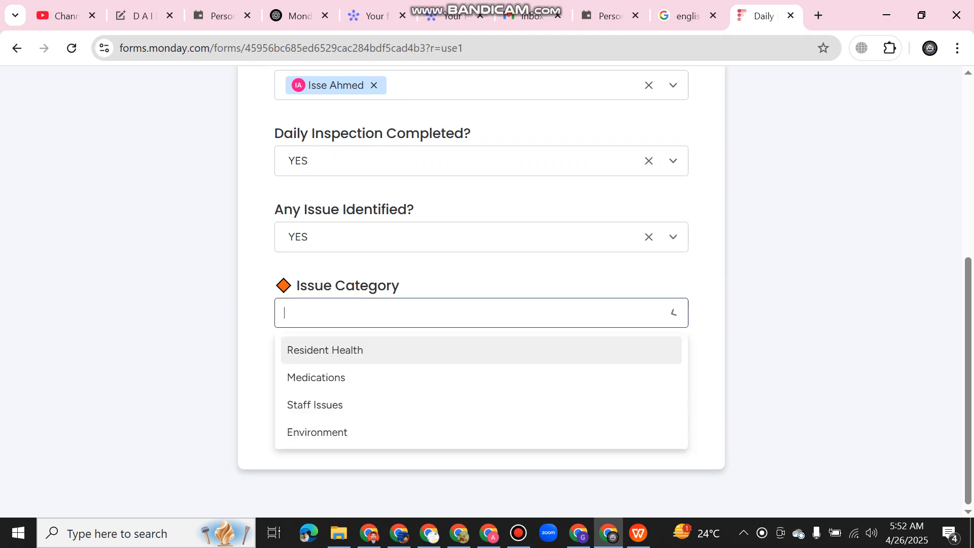
click(315, 404)
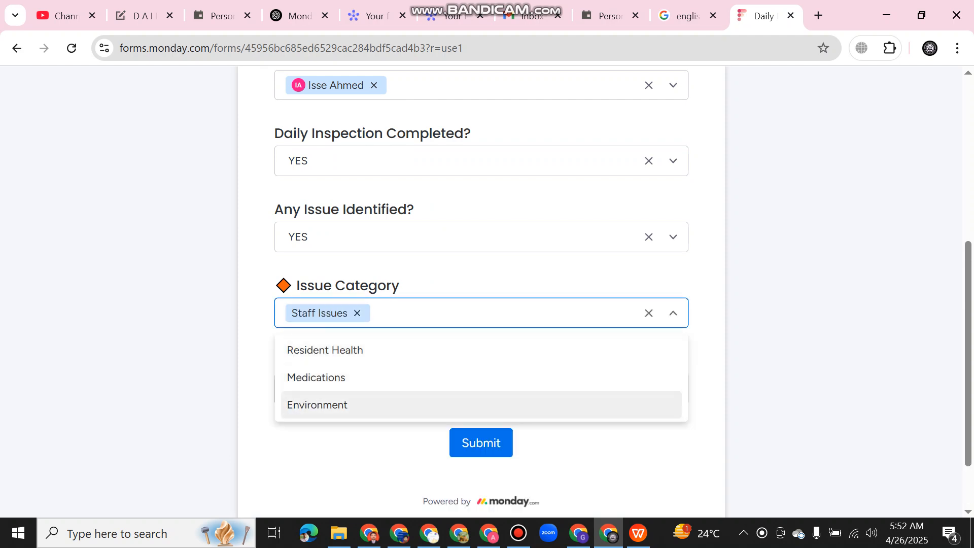
click(256, 365)
scroll(256, 365, down, 2)
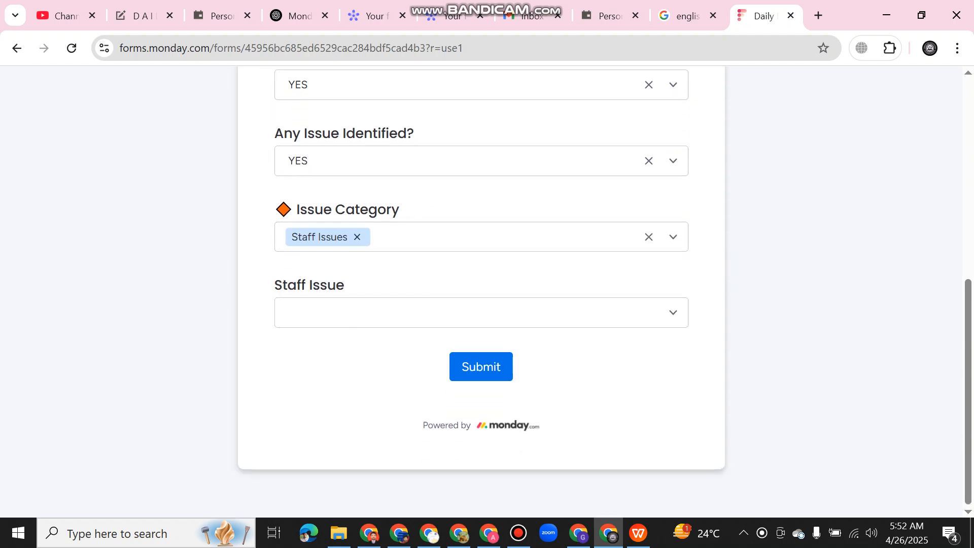
Test the answer NO for Staff Issue and change it to YES to check its follow-up question.
click(355, 312)
click(325, 377)
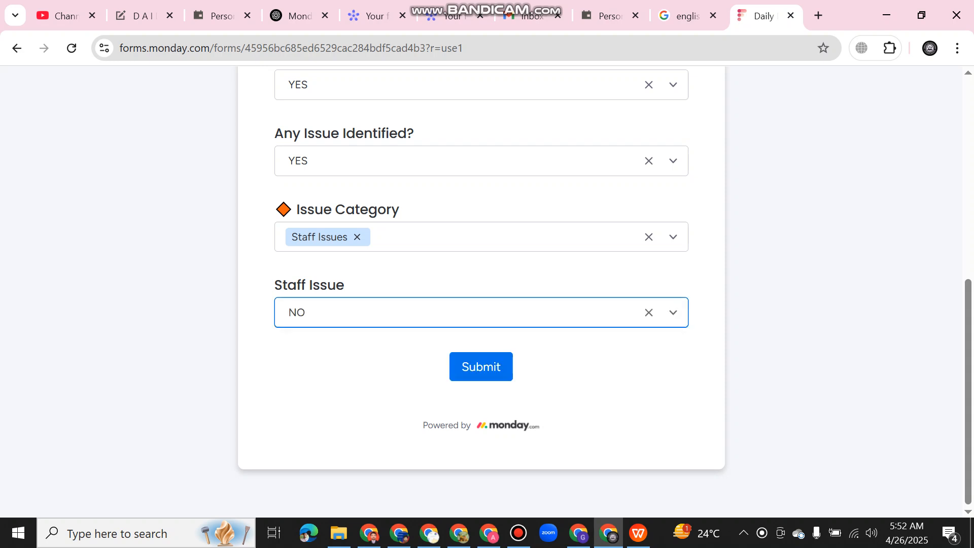
click(325, 312)
click(325, 349)
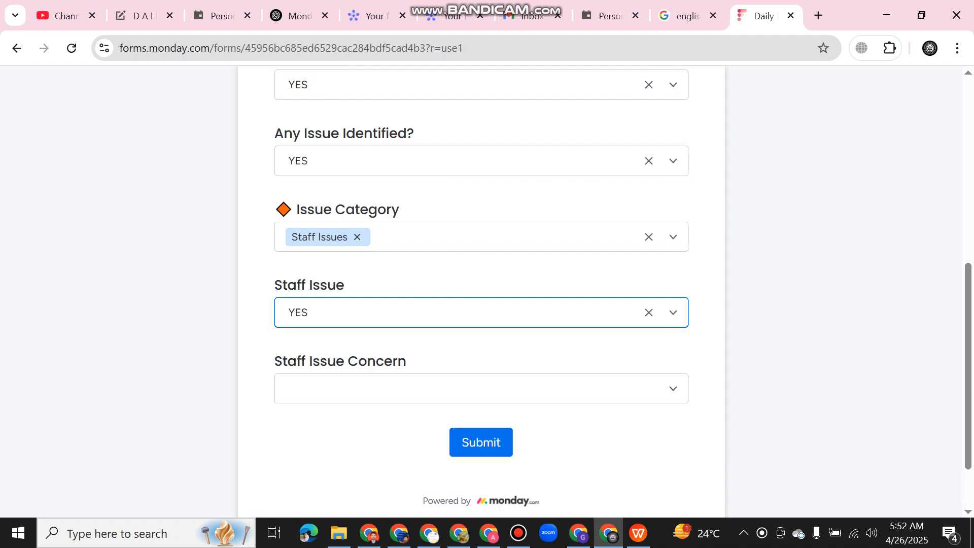
Look through the Staff Issue Concern options and choose Performance to check the Staff Issue Details field.
scroll(481, 314, down, 2)
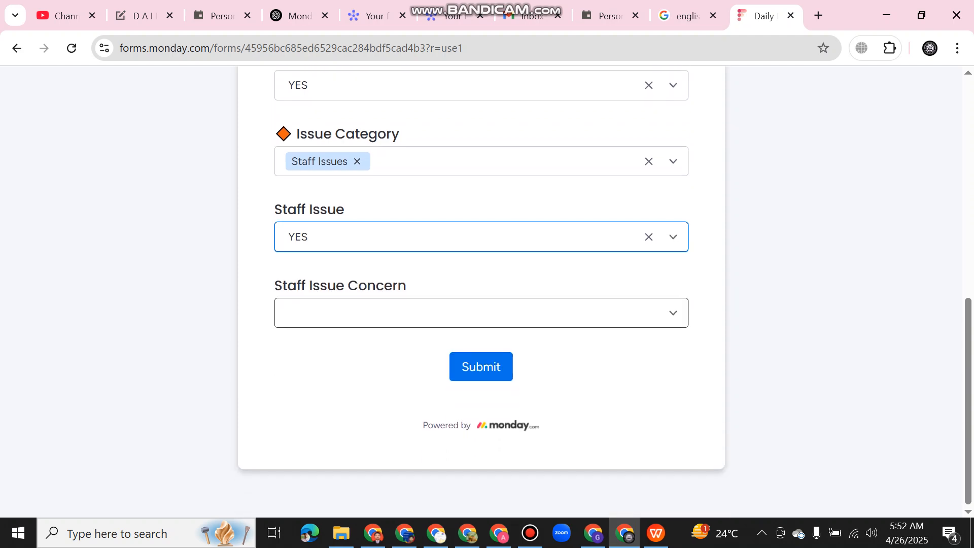
click(481, 313)
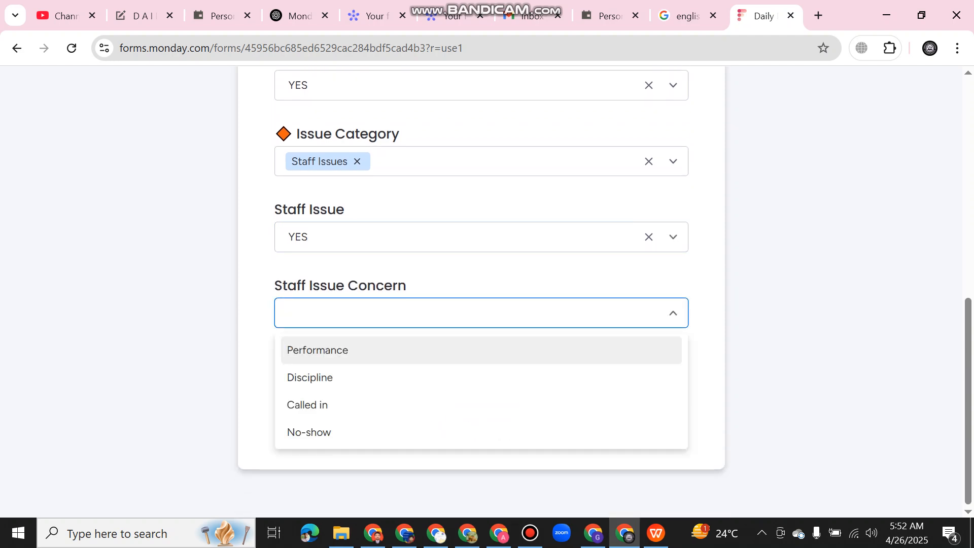
key(Down)
key(Down)
key(Down)
key(Down)
key(Return)
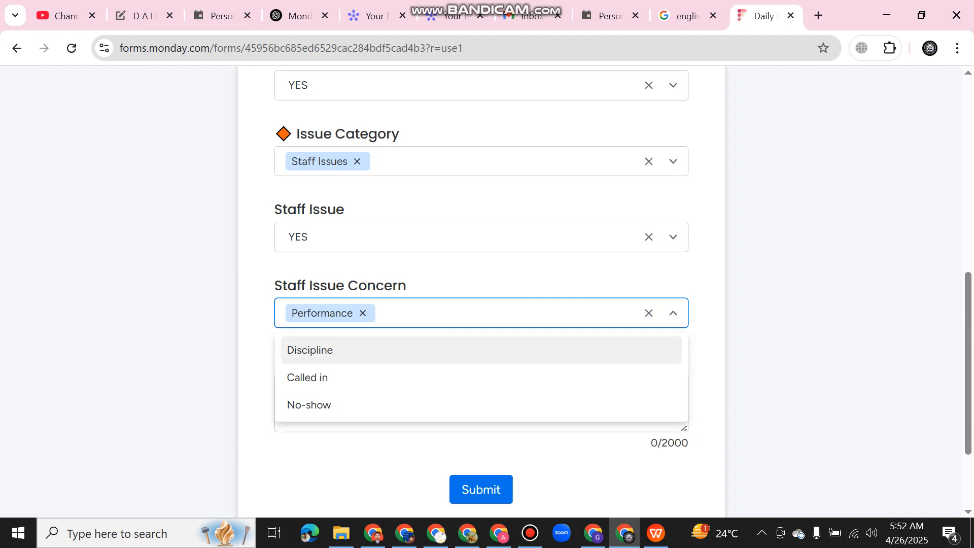
key(Tab)
scroll(481, 282, down, 3)
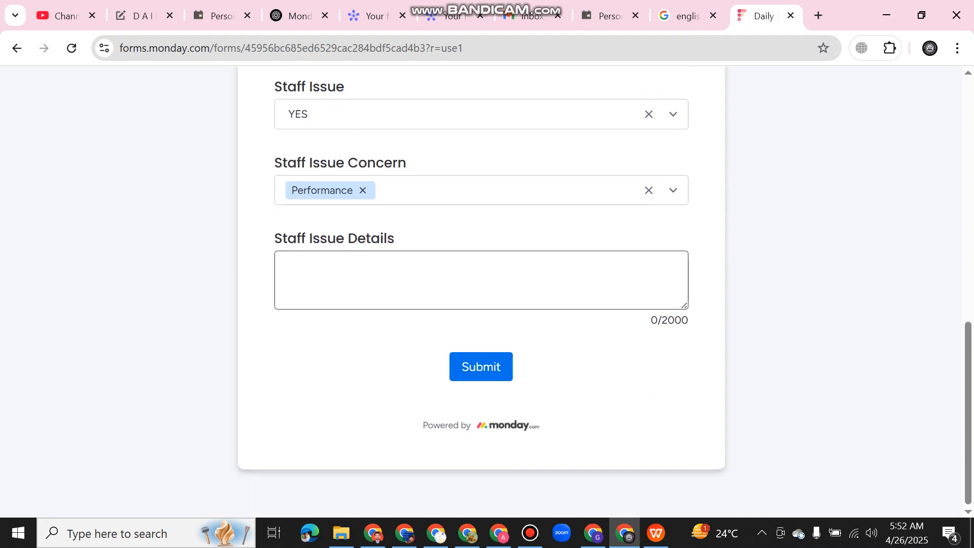
click(481, 282)
scroll(481, 282, up, 2)
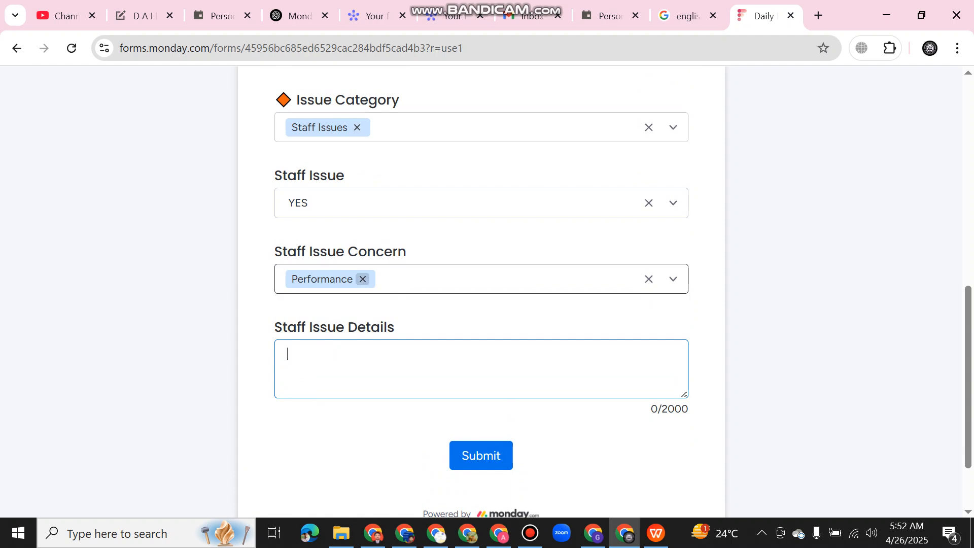
Remove the Performance concern and replace Staff Issues with Environment as the Issue Category.
click(362, 279)
click(357, 162)
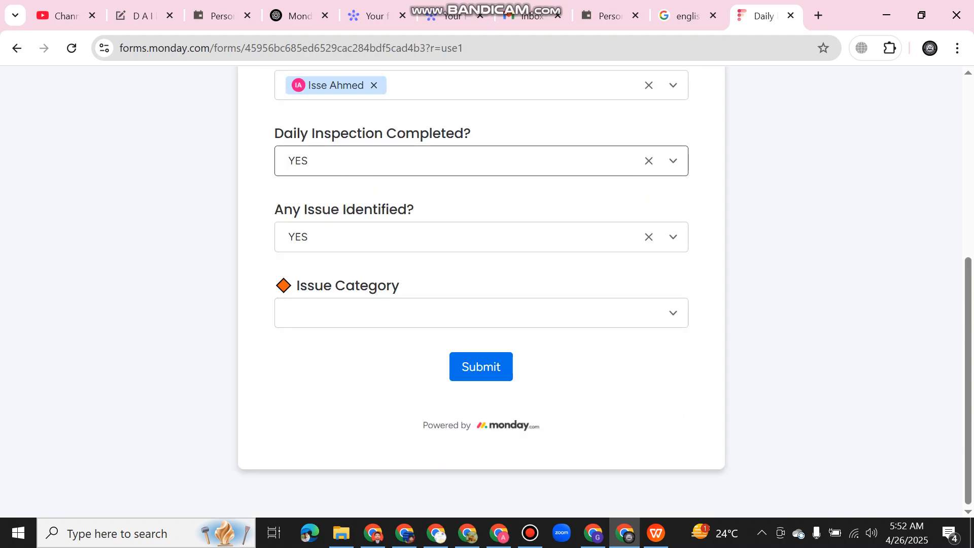
click(481, 313)
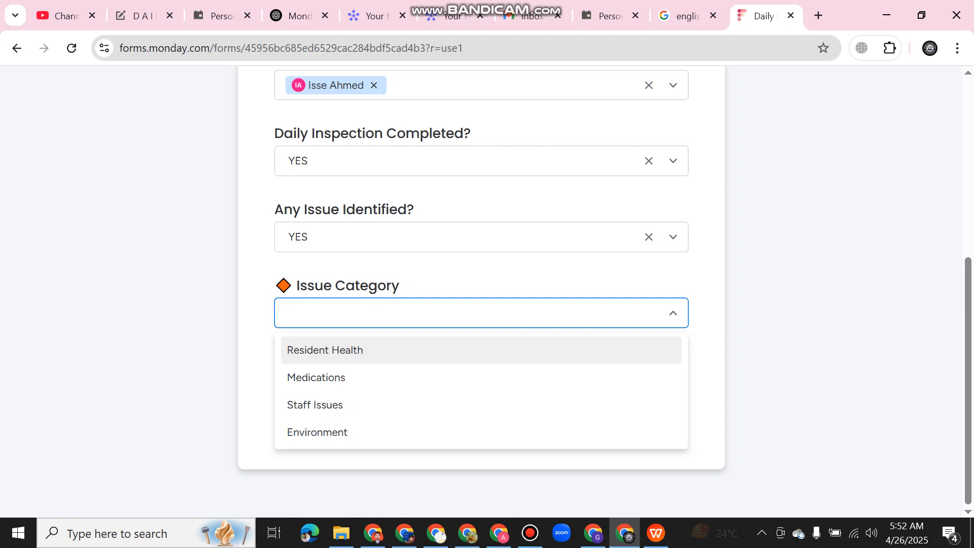
click(821, 324)
scroll(481, 313, up, 5)
scroll(481, 313, down, 5)
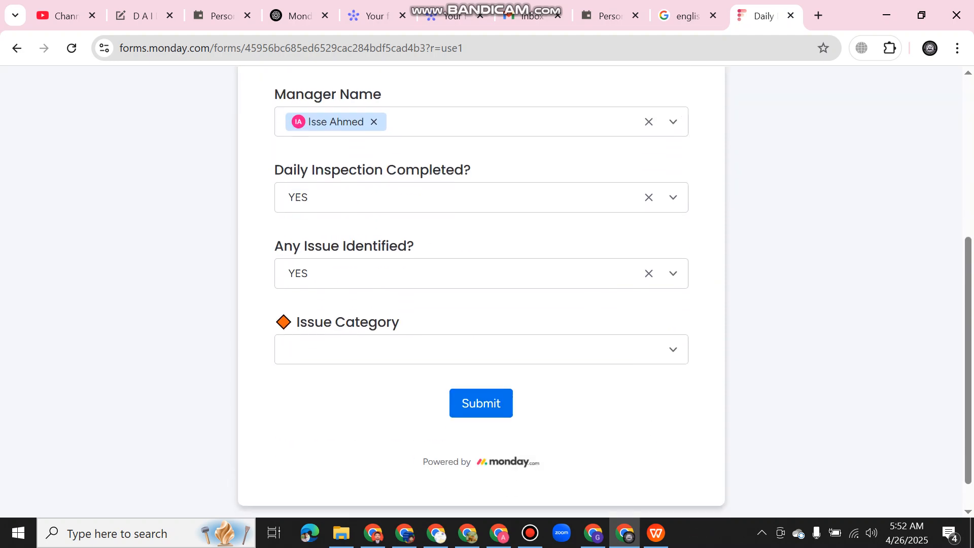
click(480, 313)
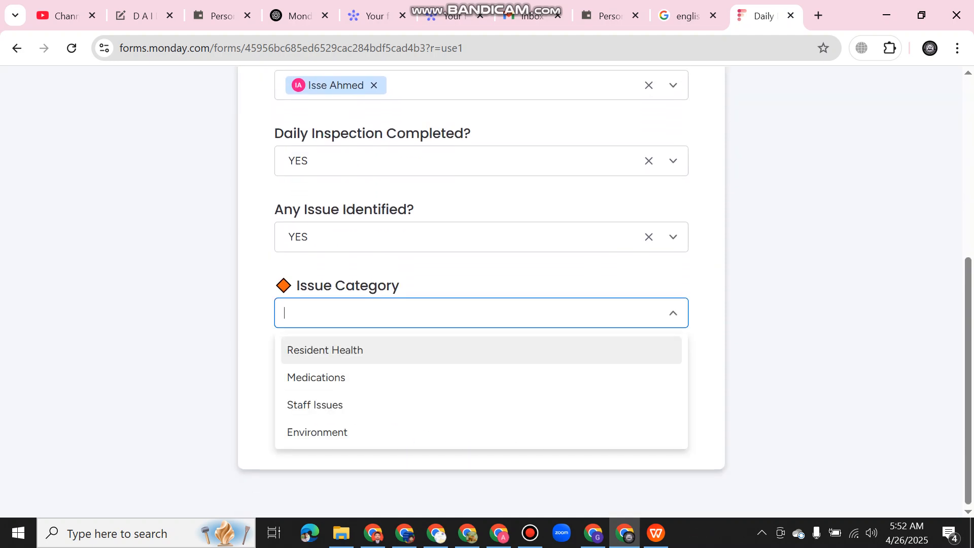
click(315, 430)
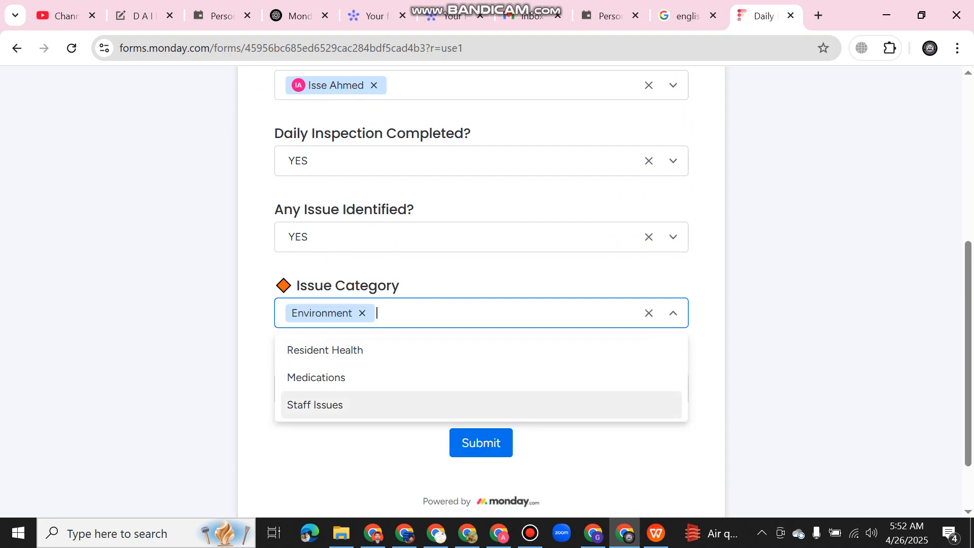
click(750, 390)
scroll(480, 313, down, 2)
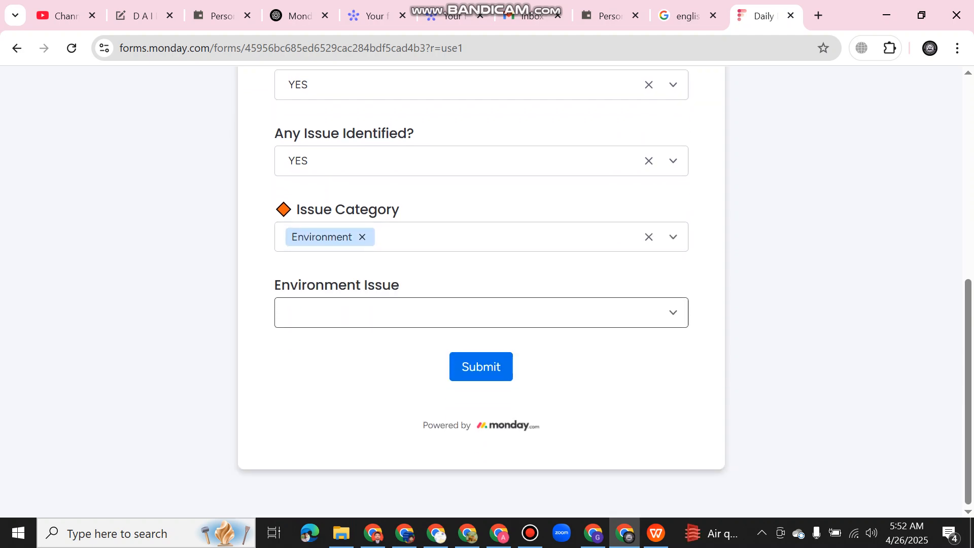
Test the answer NO for Environment Issue and change it to YES to check its follow-up question.
click(480, 313)
click(481, 376)
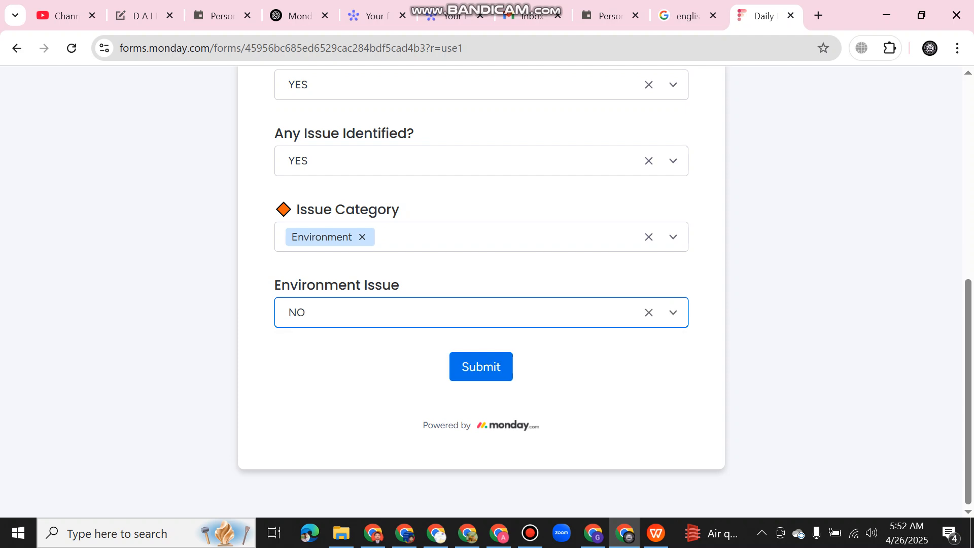
click(481, 312)
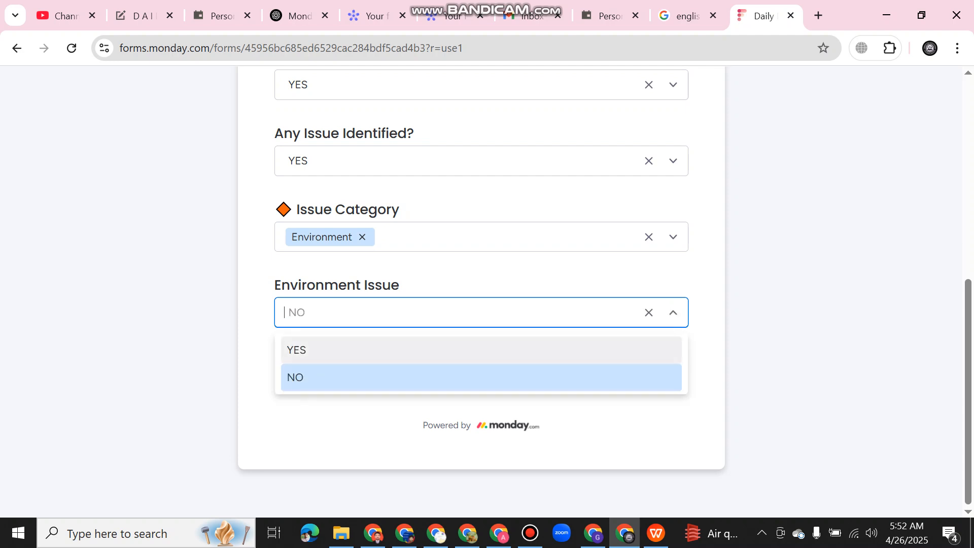
click(481, 350)
Choose Food Safety as the Environment Issue Type and submit the form with Environment Details left empty.
click(481, 388)
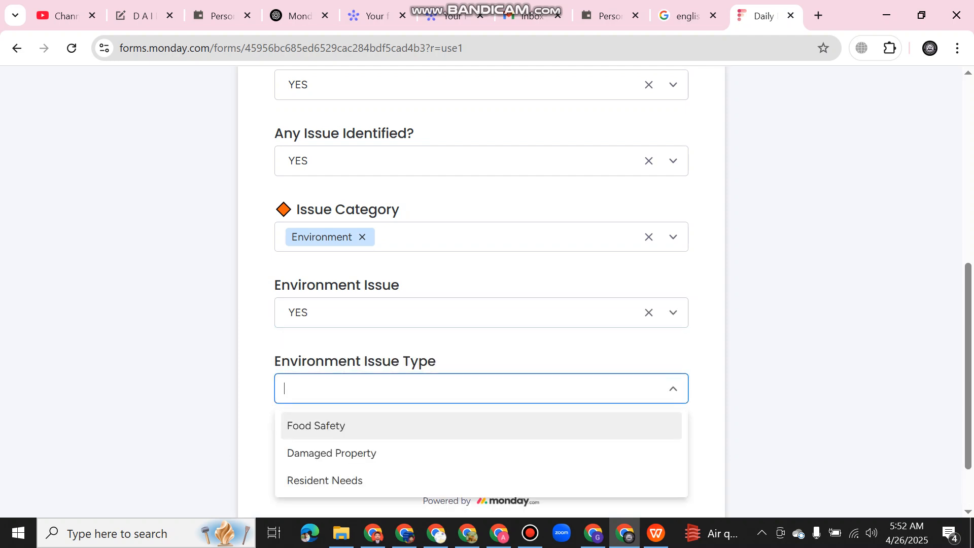
click(480, 350)
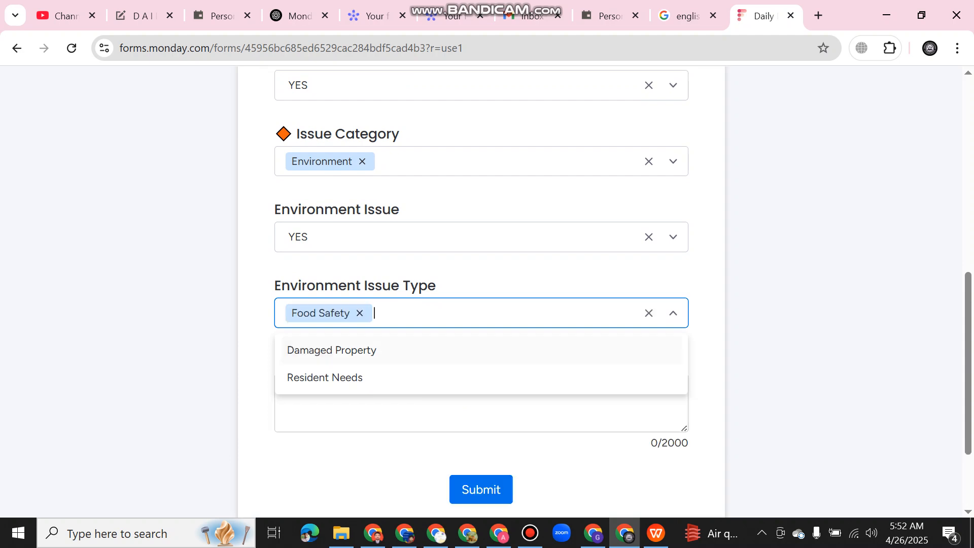
click(761, 355)
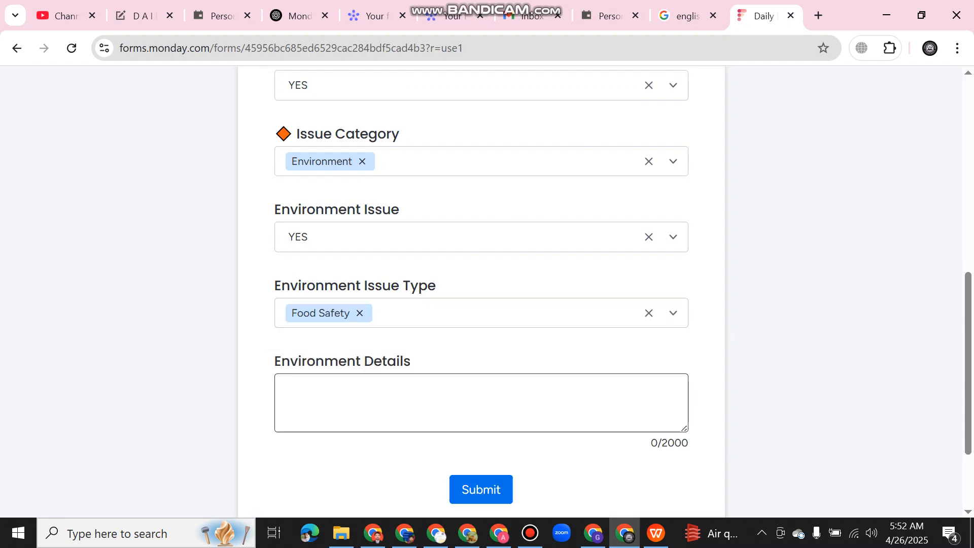
scroll(481, 401, down, 1)
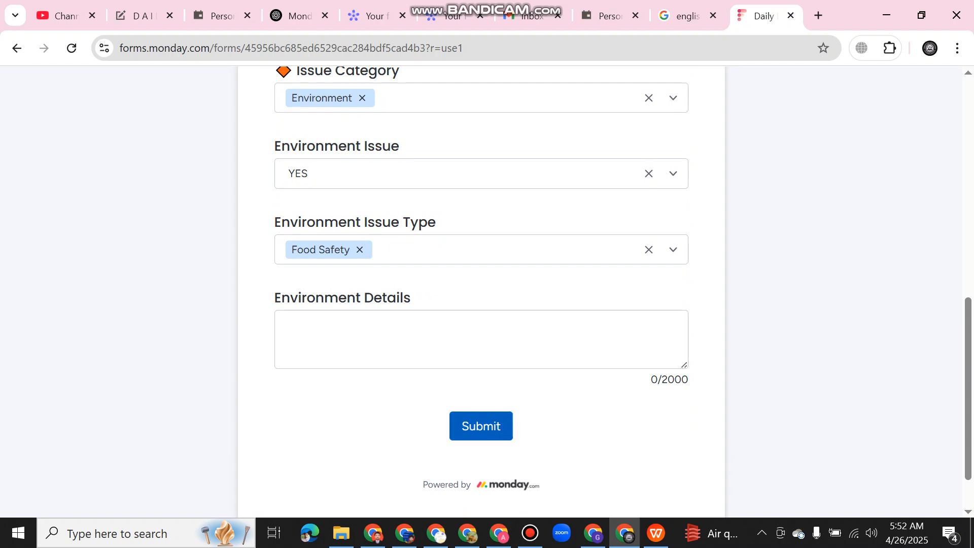
click(487, 426)
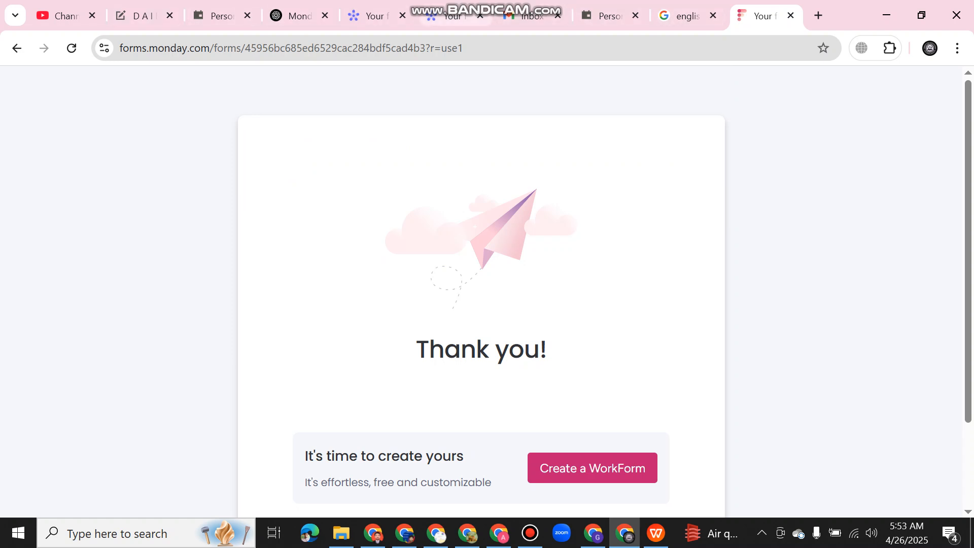
Return to the Testing Board's main table and review the submitted form answer across all its columns.
click(452, 15)
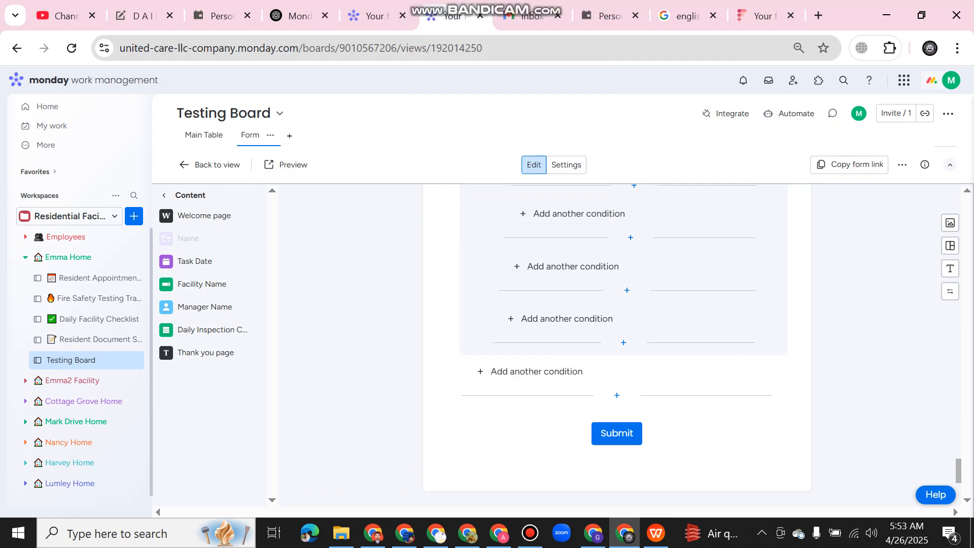
click(204, 135)
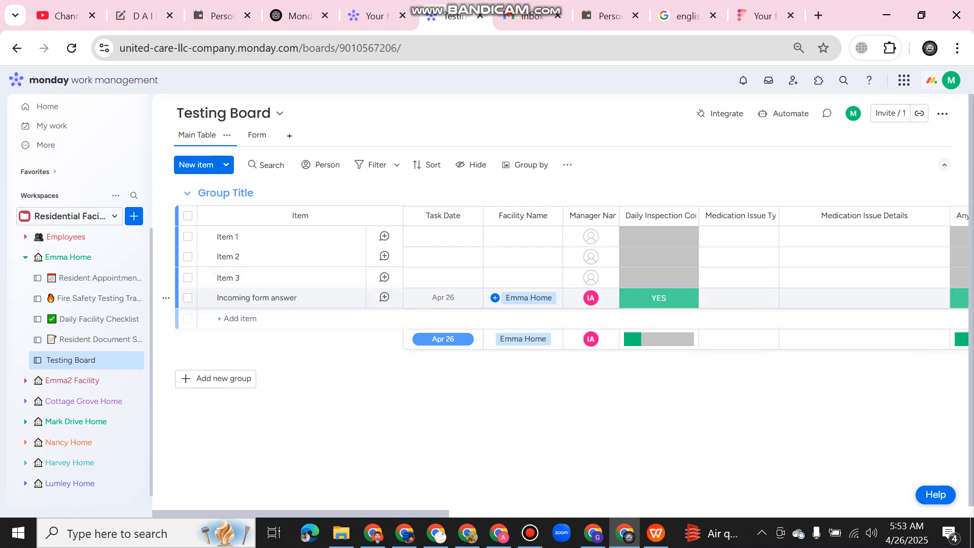
scroll(685, 277, right, 9)
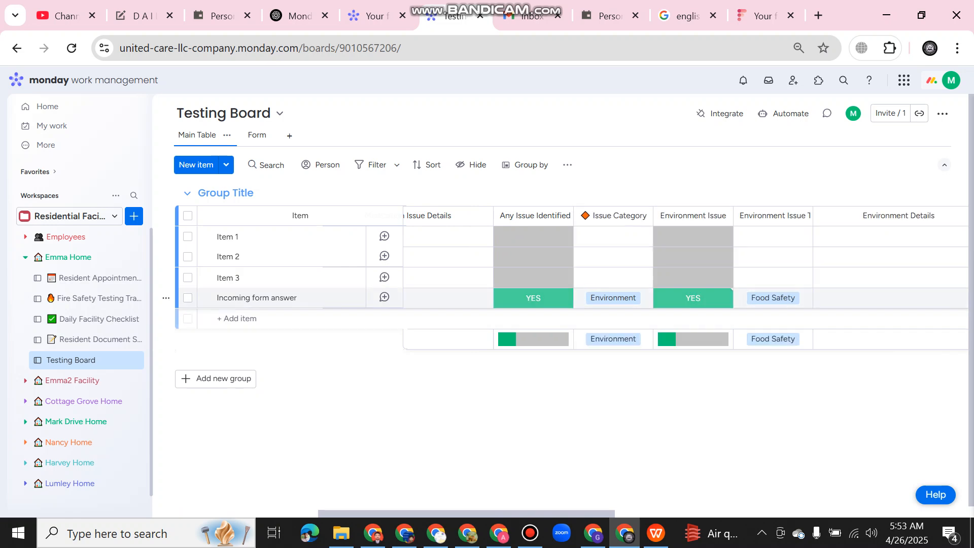
scroll(684, 277, right, 5)
scroll(685, 276, left, 12)
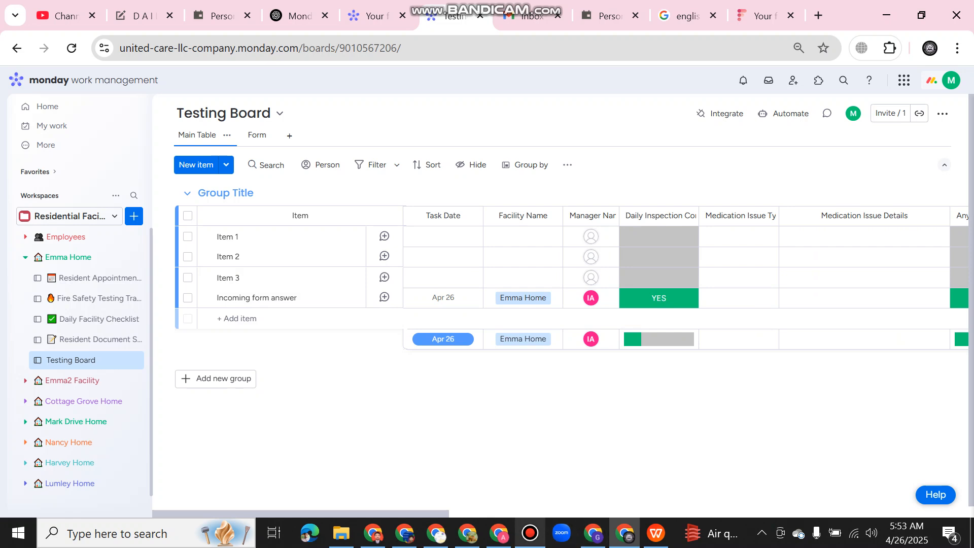
click(530, 533)
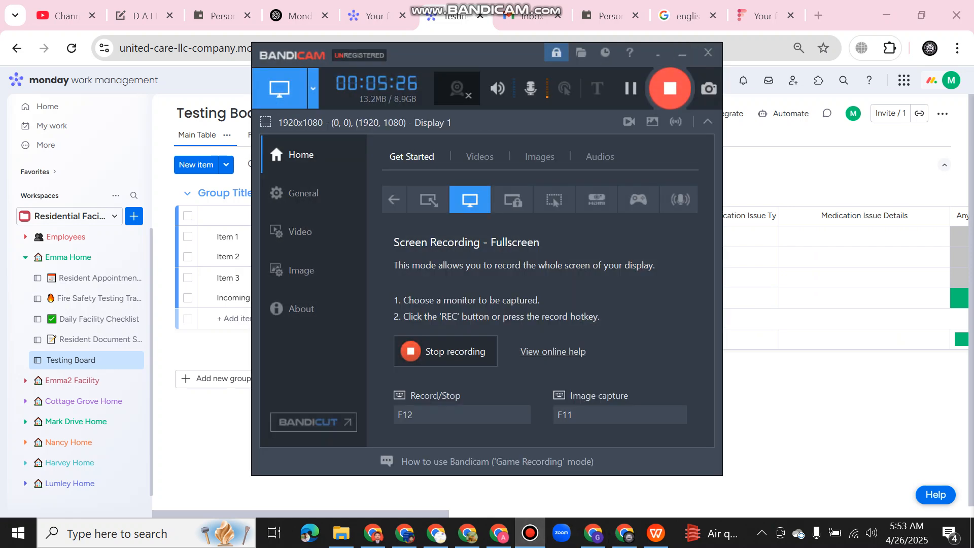